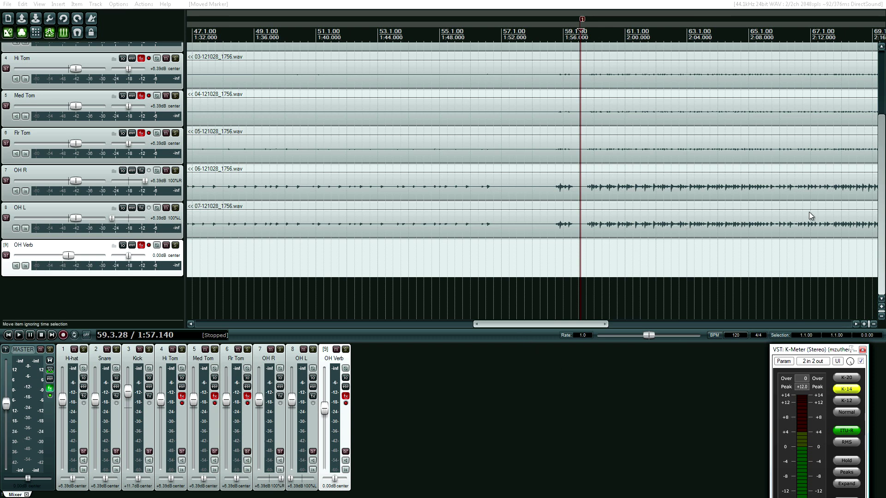
- Open the master track's effects chain to review Ozone 5 and its maximizer settings, and close it
drag(879, 216, 880, 151)
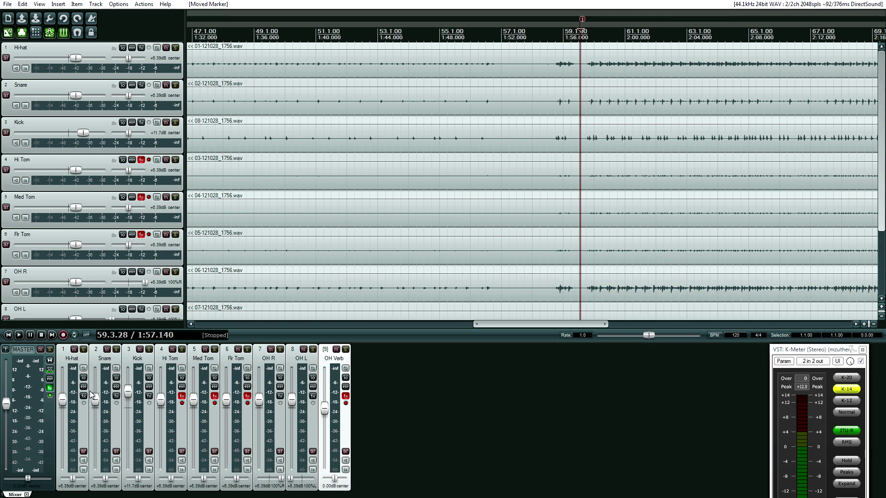
click(50, 390)
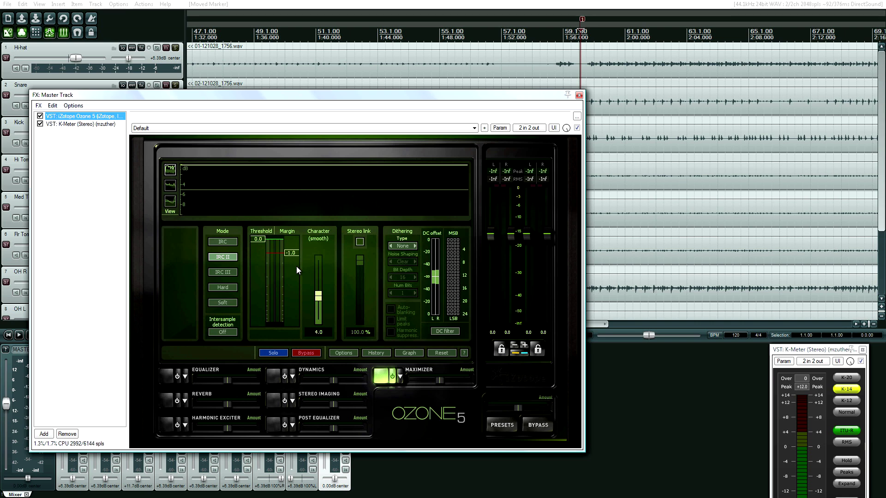
click(579, 96)
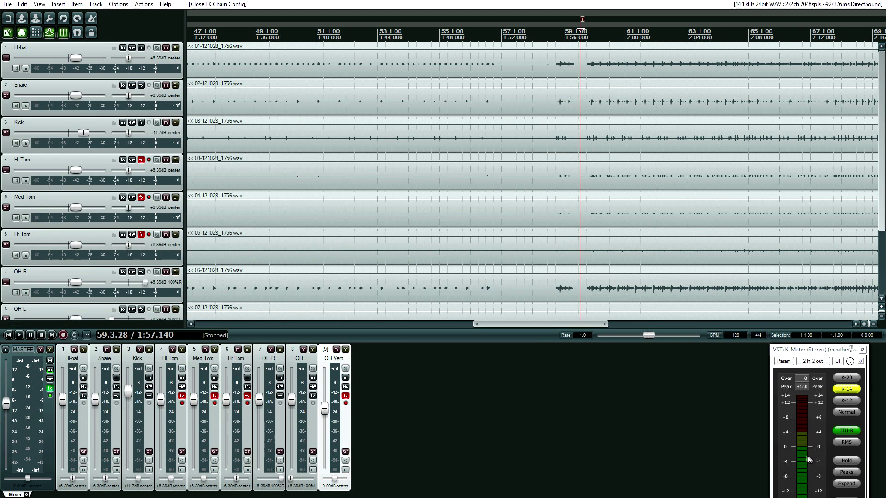
- Add the VST Trigger (Slate Digital) plug-in to the Snare track
click(141, 85)
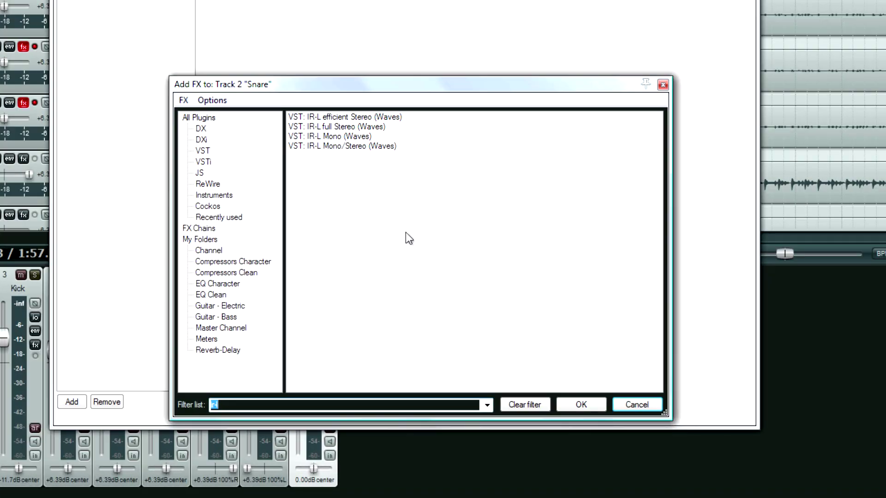
text(trigger)
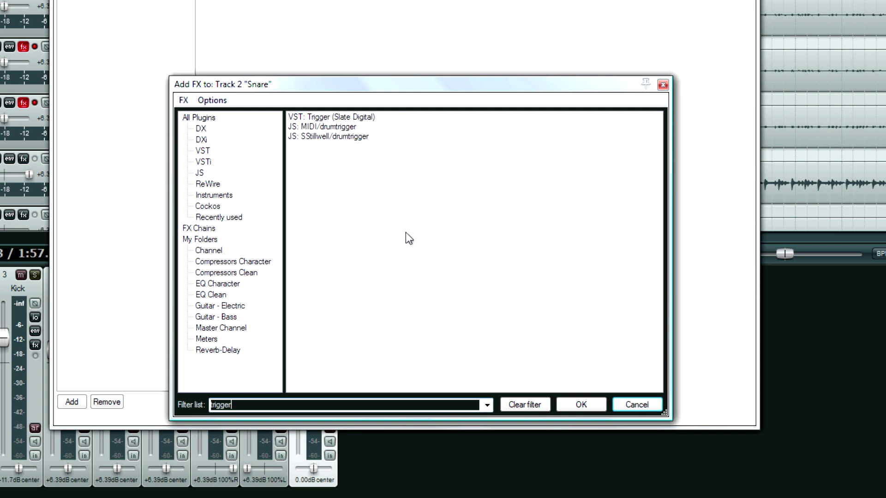
click(343, 118)
double_click(342, 117)
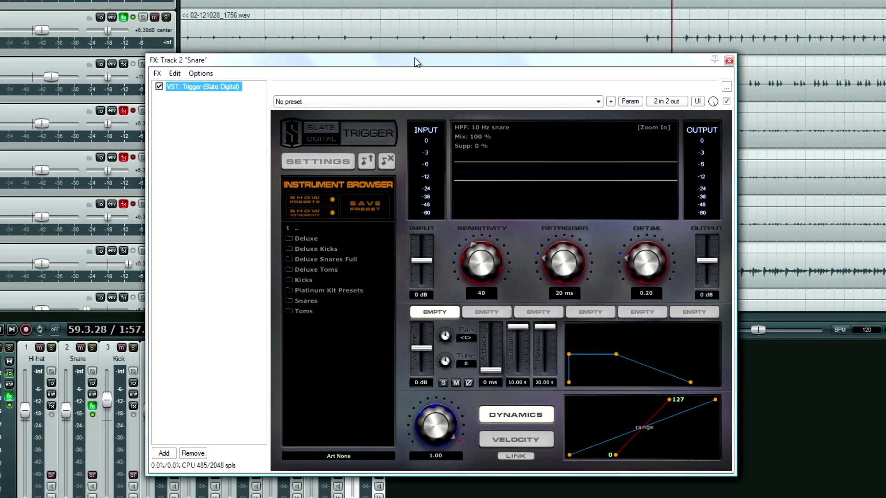
drag(414, 57, 436, 42)
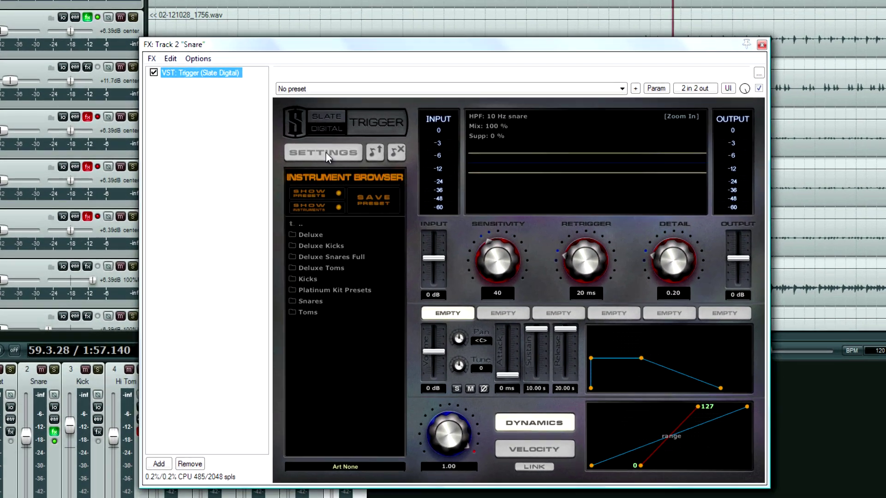
- Show Trigger's settings, and load the Snare 5.prs preset from the All American Kit folder of the Platinum Kit Presets
click(349, 147)
click(262, 179)
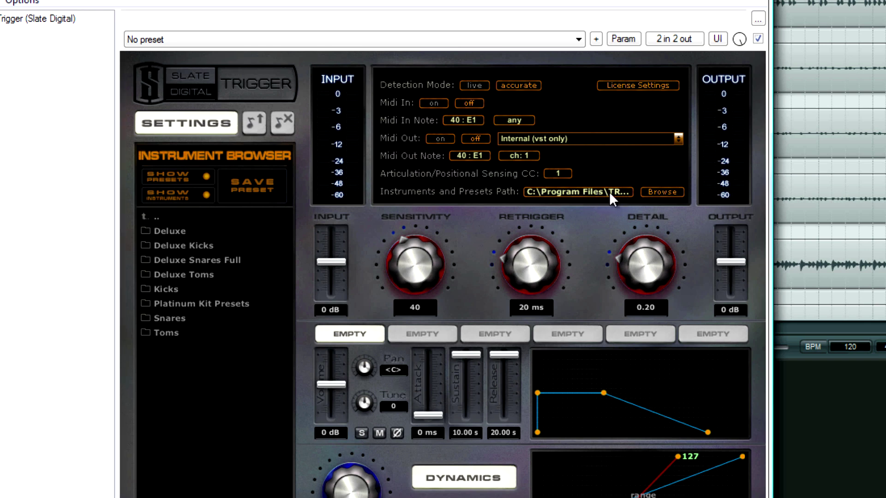
double_click(201, 305)
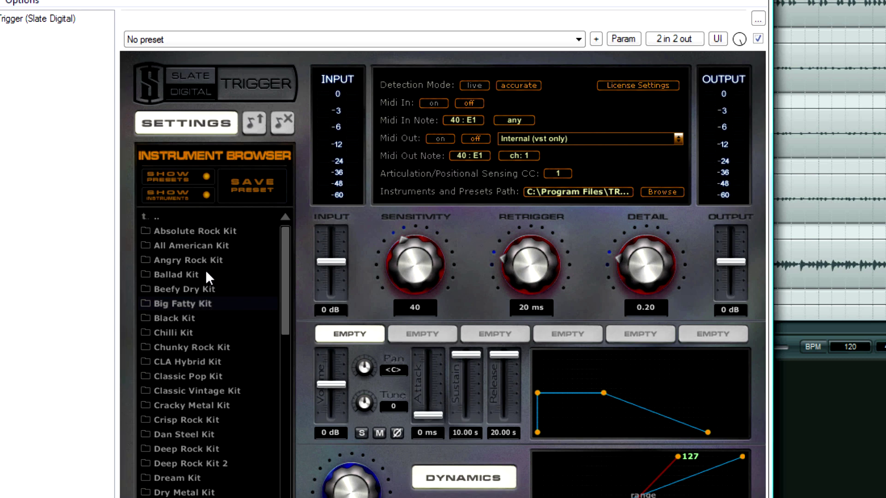
double_click(200, 246)
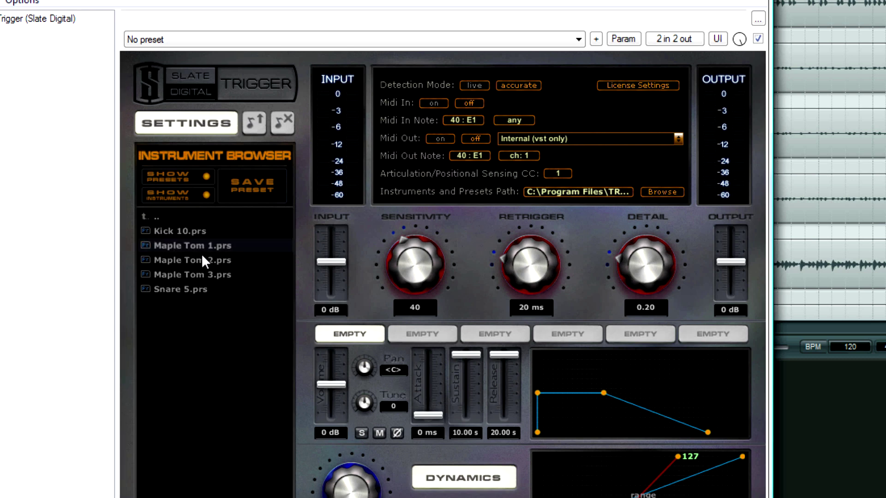
double_click(192, 292)
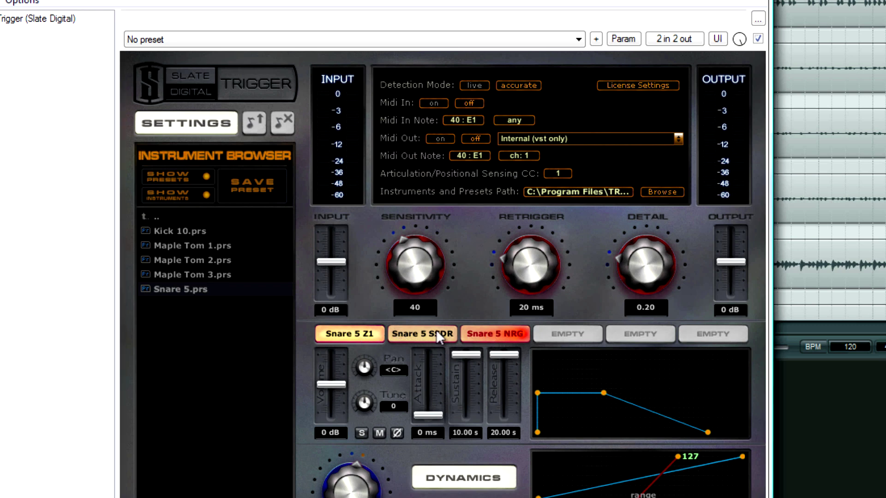
click(485, 333)
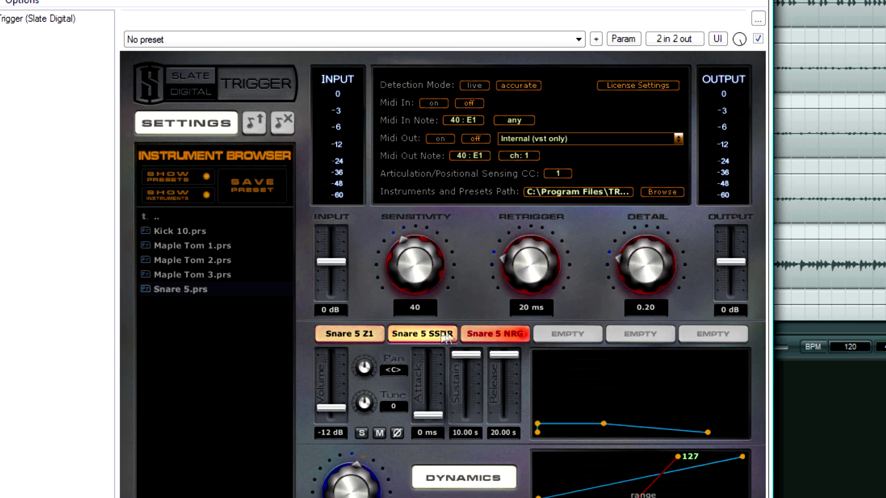
click(380, 433)
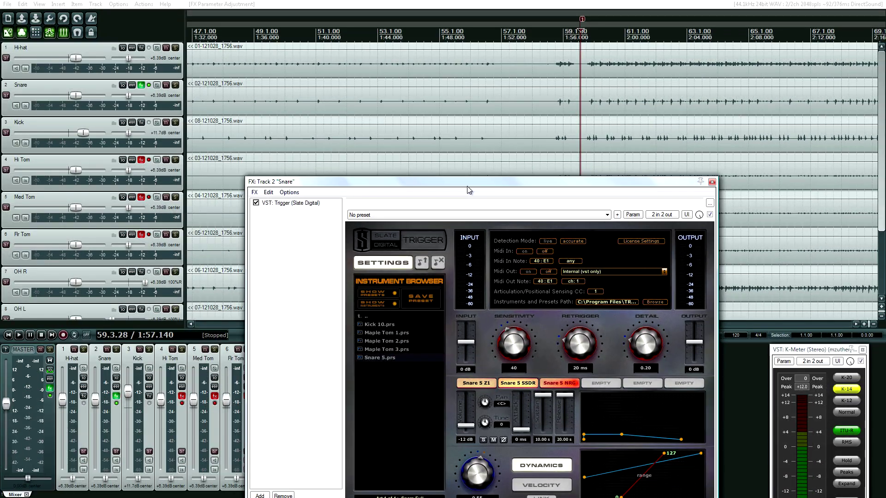
- Solo the Snare track and play it from the marker with its effects bypassed
drag(468, 190, 496, 281)
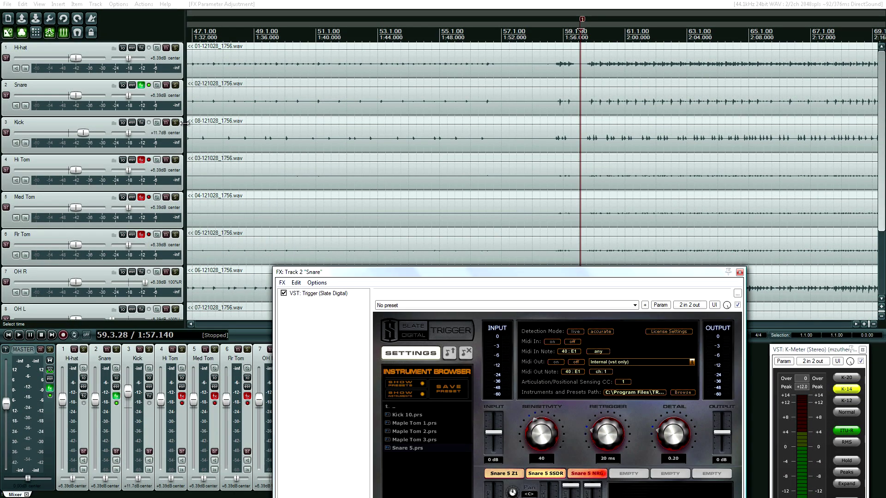
click(176, 86)
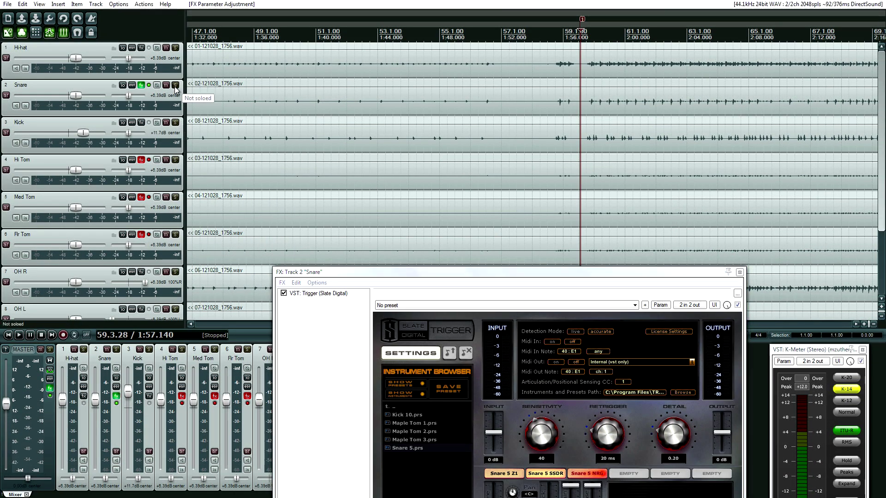
click(148, 85)
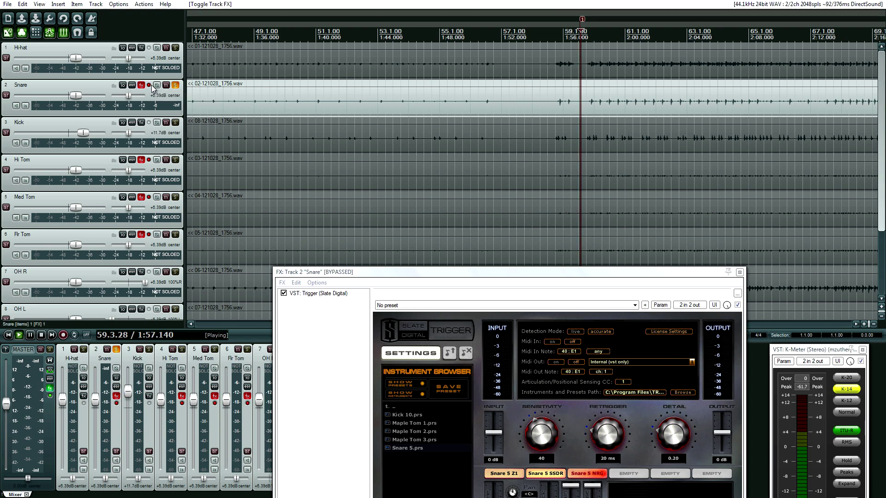
key(space)
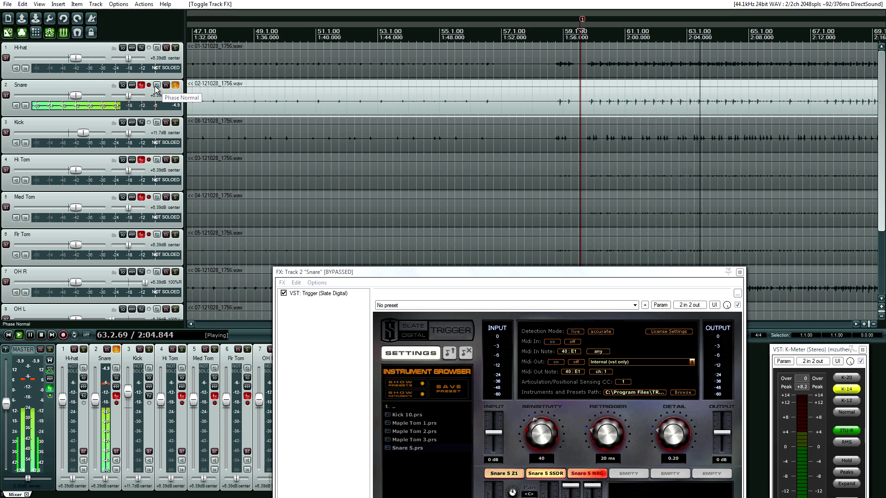
key(space)
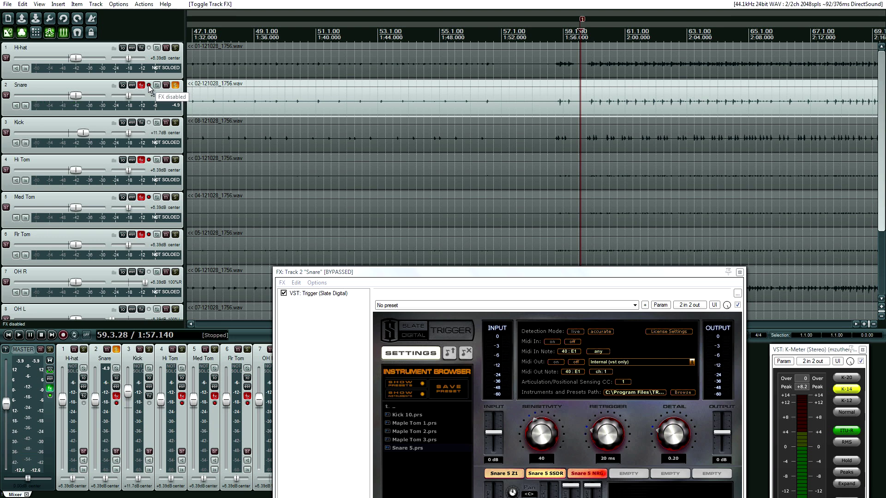
- Re-enable the Snare track's effects and play it with Trigger's waveform display shown in place of the settings
click(148, 85)
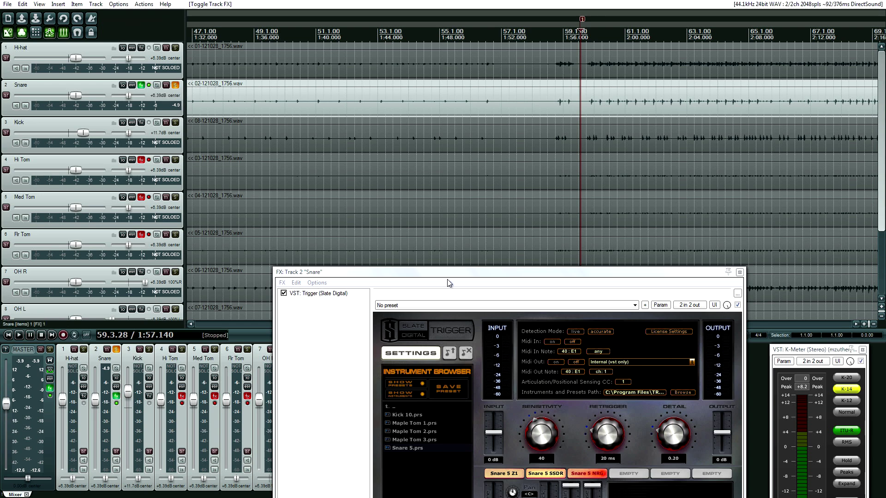
drag(449, 273, 378, 88)
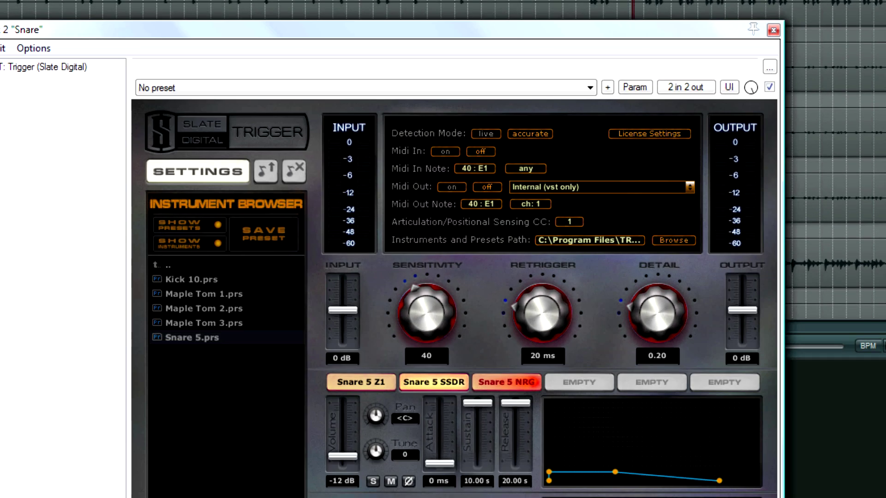
click(566, 3)
click(639, 7)
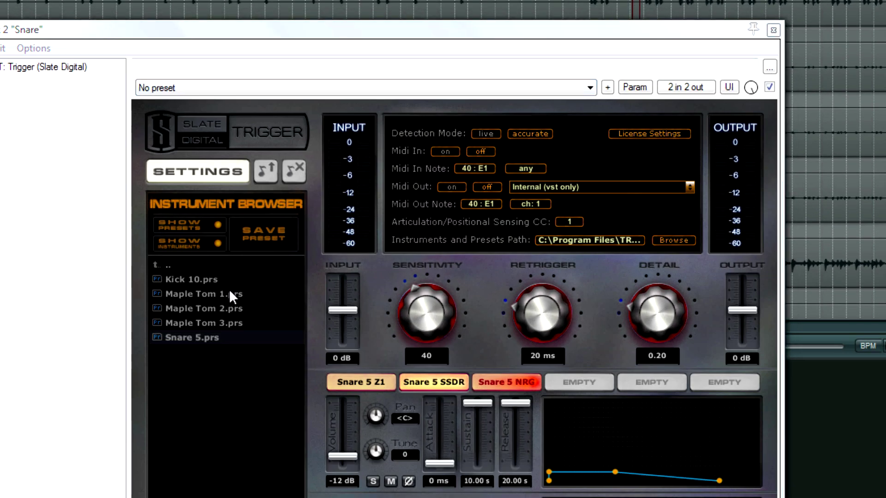
click(210, 177)
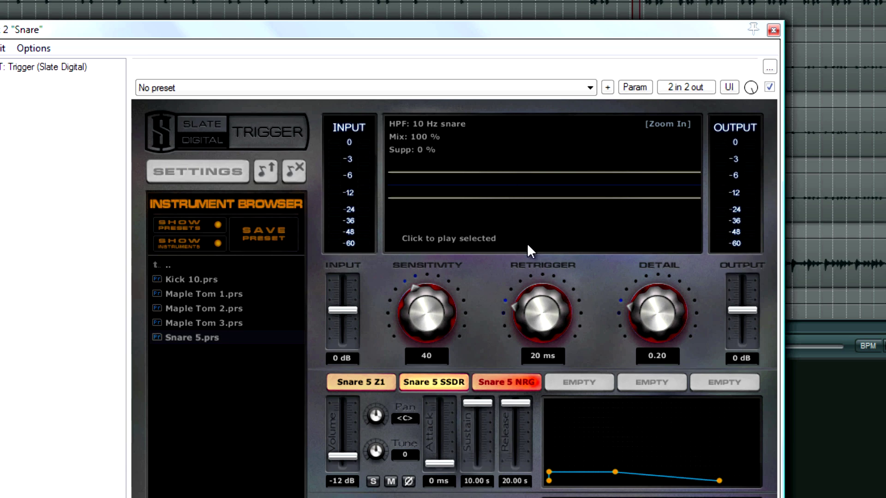
key(space)
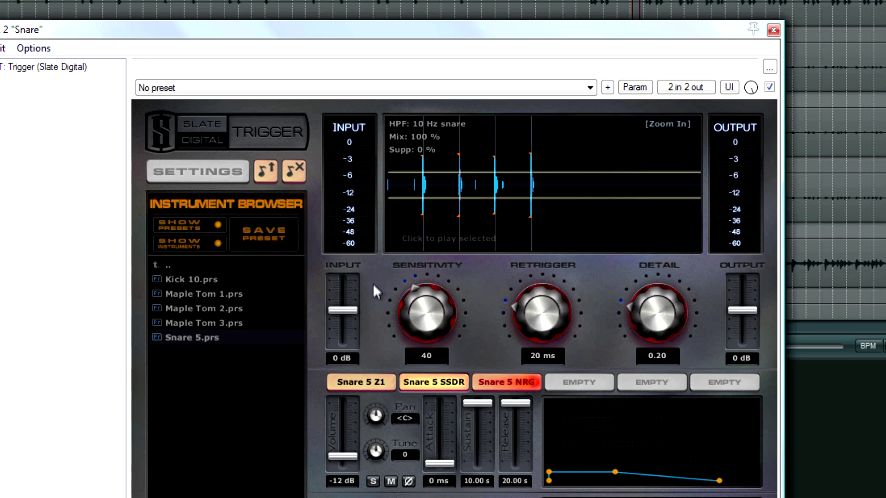
- Set Trigger's input level to 5 dB while the snare plays
drag(345, 313, 351, 251)
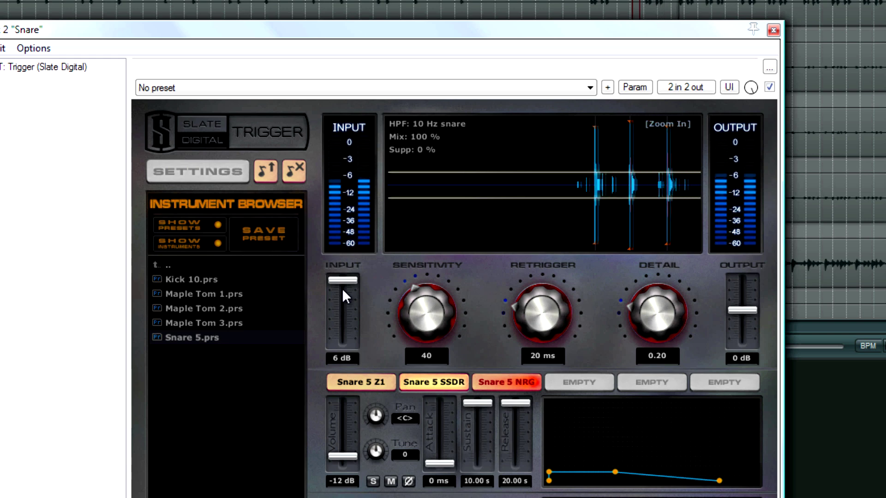
mouse_move(343, 278)
mouse_down()
mouse_move(343, 295)
mouse_move(345, 286)
mouse_up()
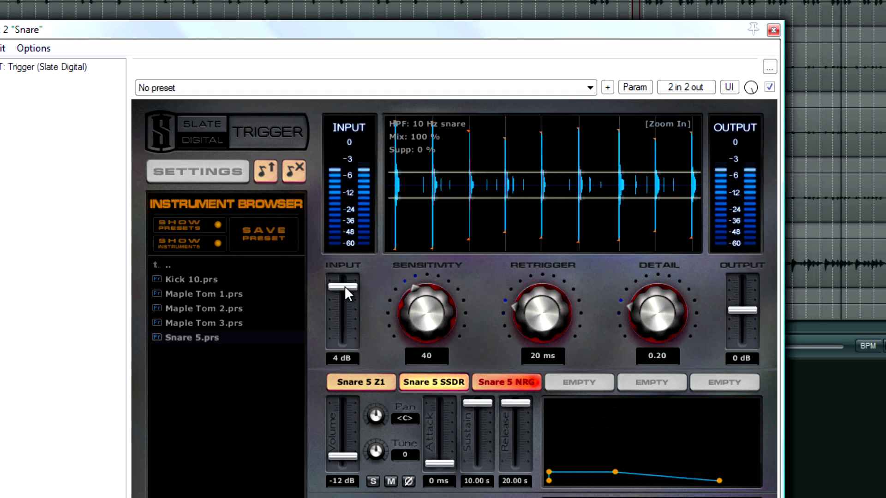
drag(345, 286, 344, 284)
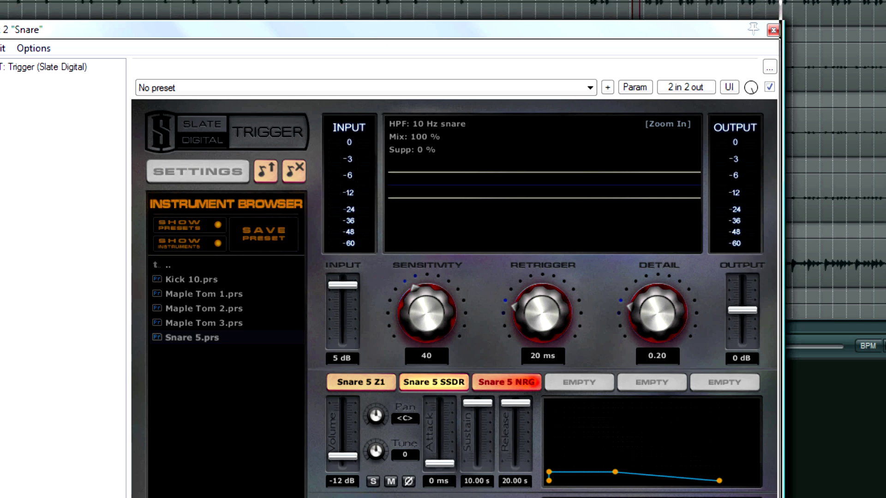
- Audition Trigger's snare articulations in turn and switch to Art 4 of 4, Snare Hard
drag(370, 29, 367, 22)
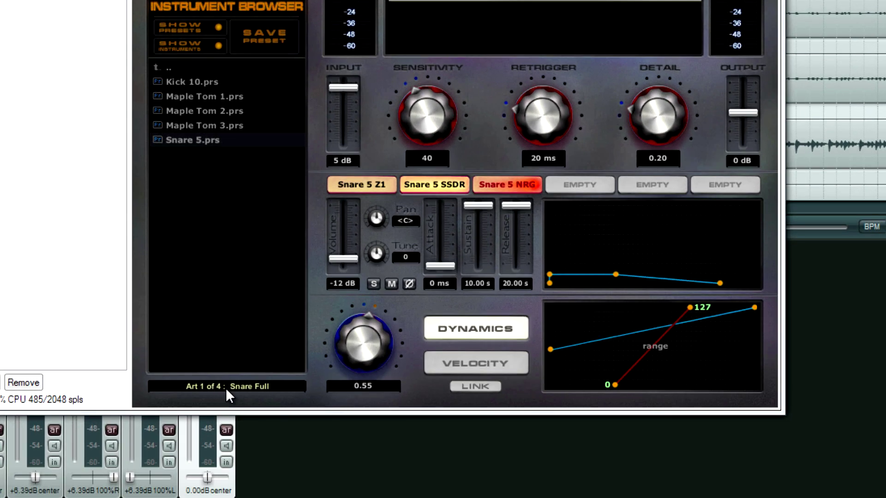
click(213, 386)
click(211, 384)
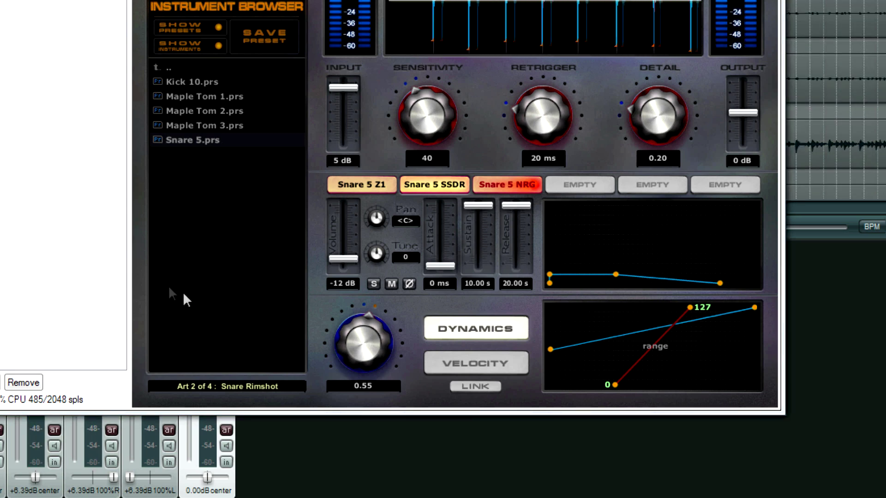
click(203, 388)
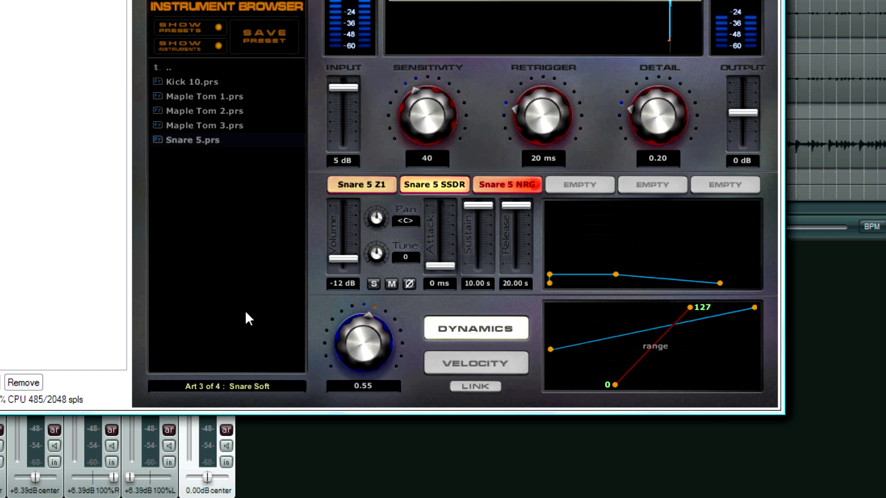
click(210, 386)
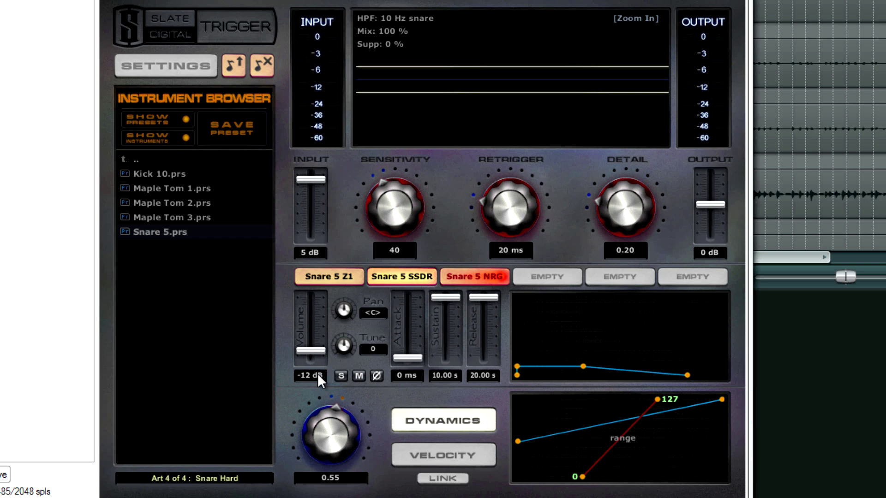
- Audition the Snare 5 SSDR layer on its own, and turn its solo off again
click(340, 376)
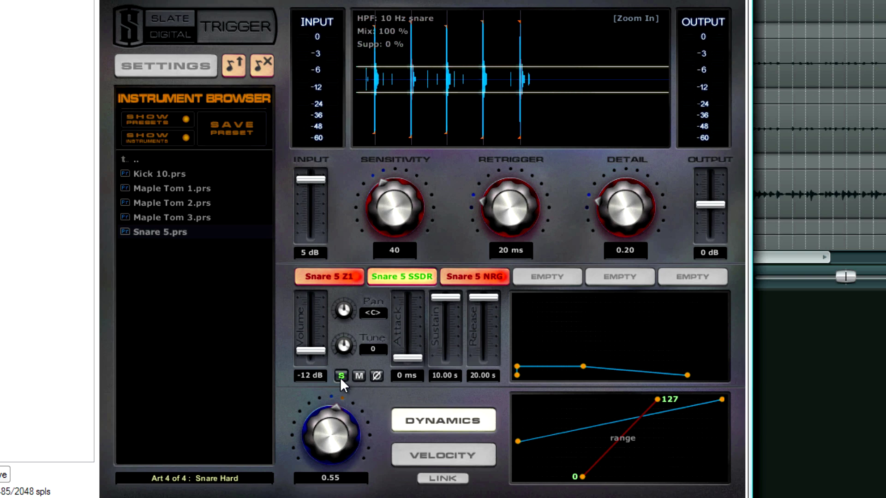
click(341, 377)
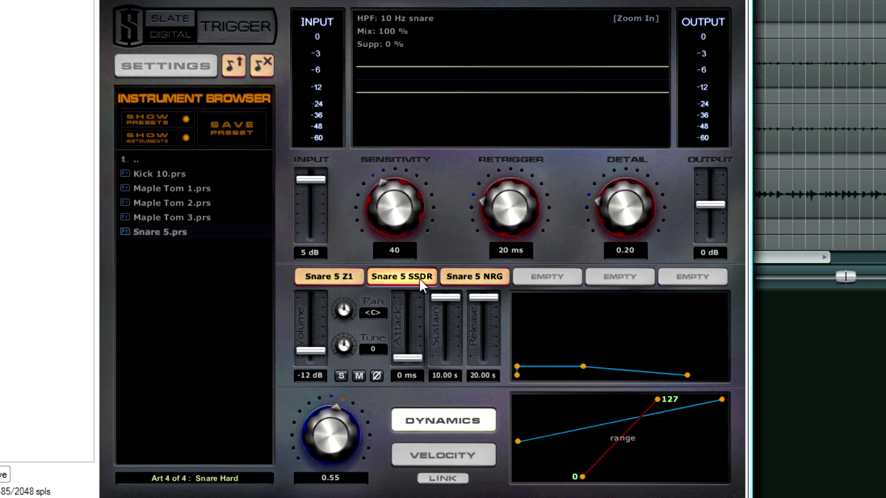
- Solo the Snare 5 NRG layer and raise its volume to 0 dB
click(471, 276)
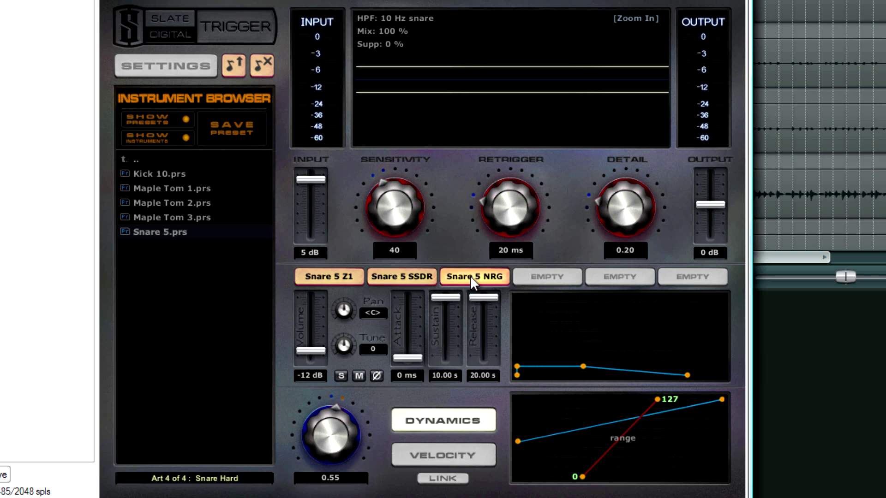
click(342, 376)
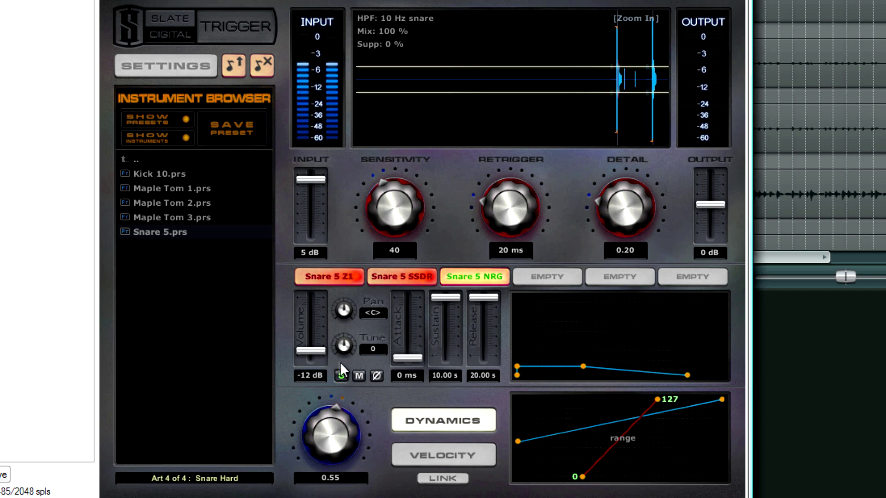
drag(314, 351, 316, 326)
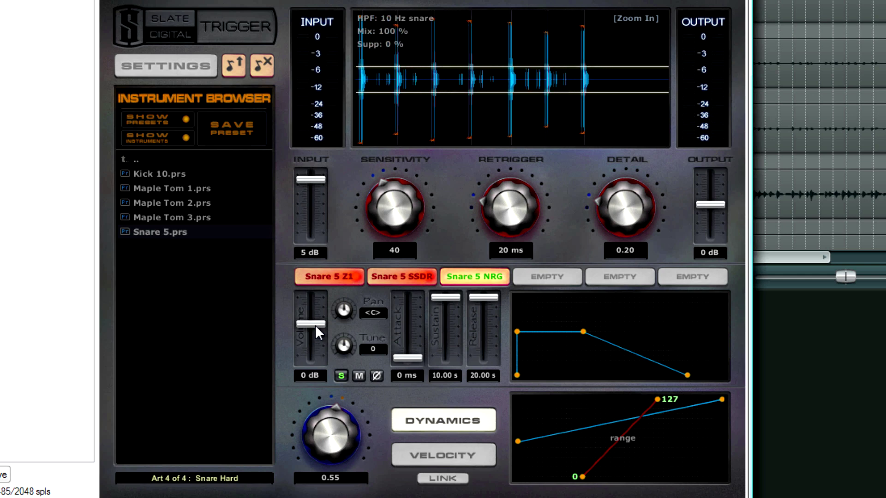
- Switch the Snare 5 NRG layer from solo to mute and set Trigger's high-pass filter to 110 Hz
click(343, 372)
click(358, 376)
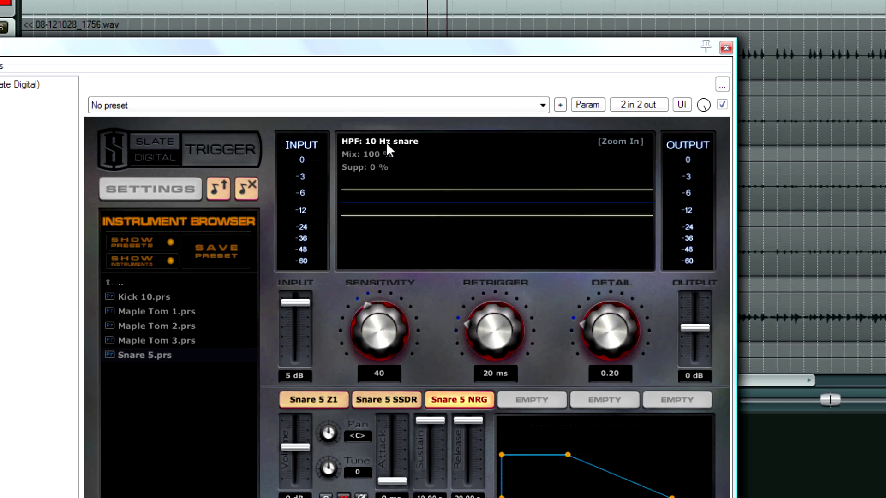
drag(386, 145, 397, 71)
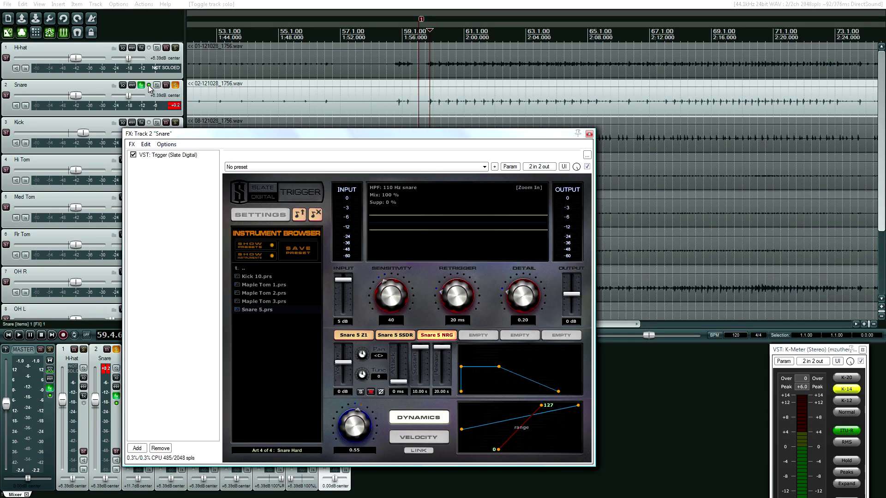
- Compare the snare with the Snare track's FX bypassed and with them enabled again during playback
click(148, 86)
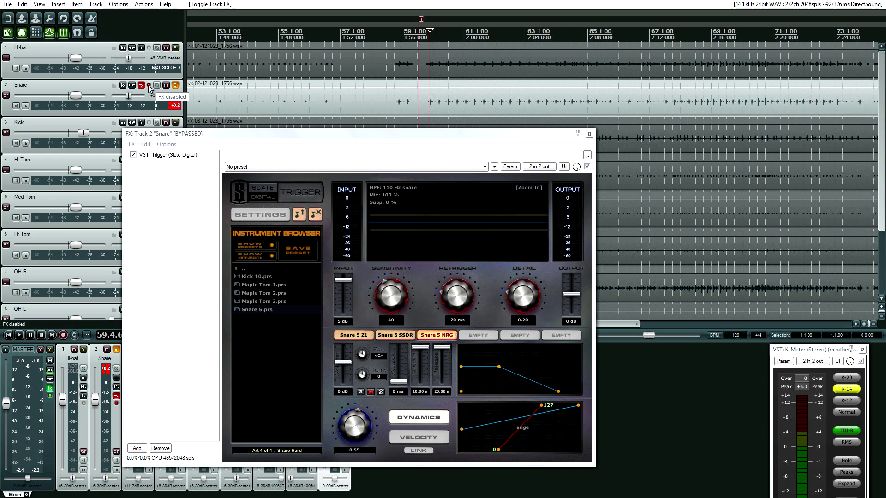
key(space)
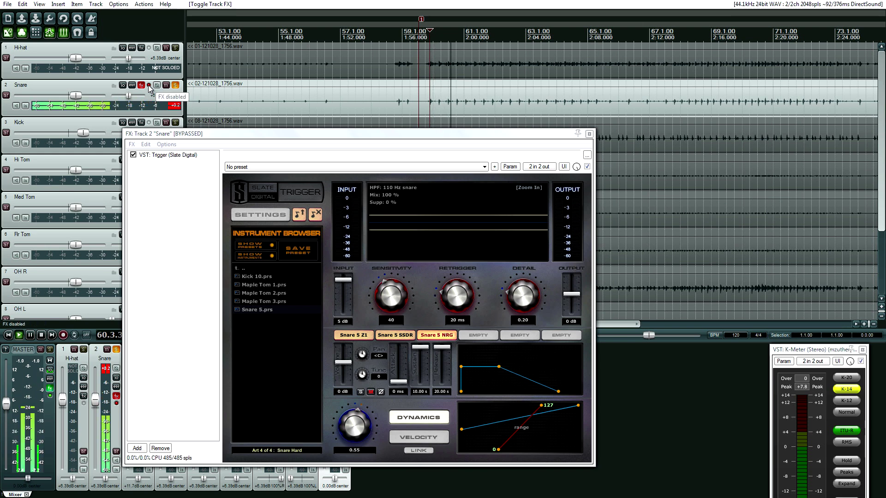
key(space)
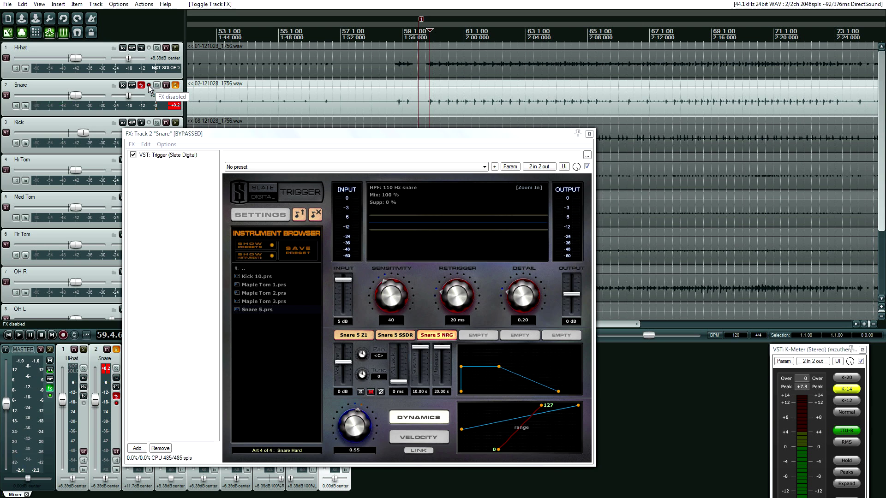
key(space)
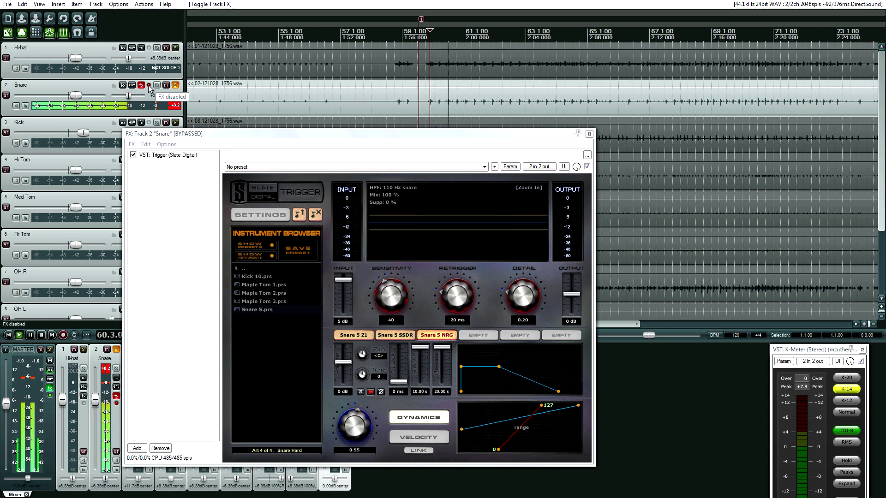
key(space)
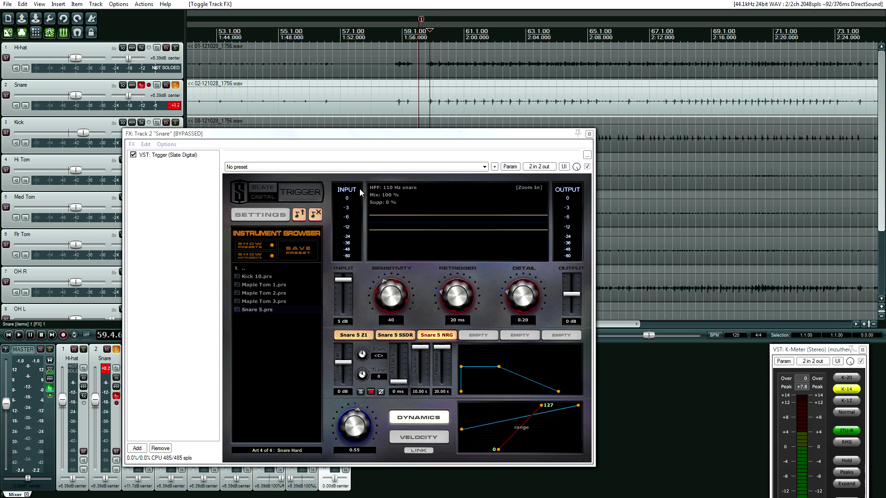
click(149, 86)
key(space)
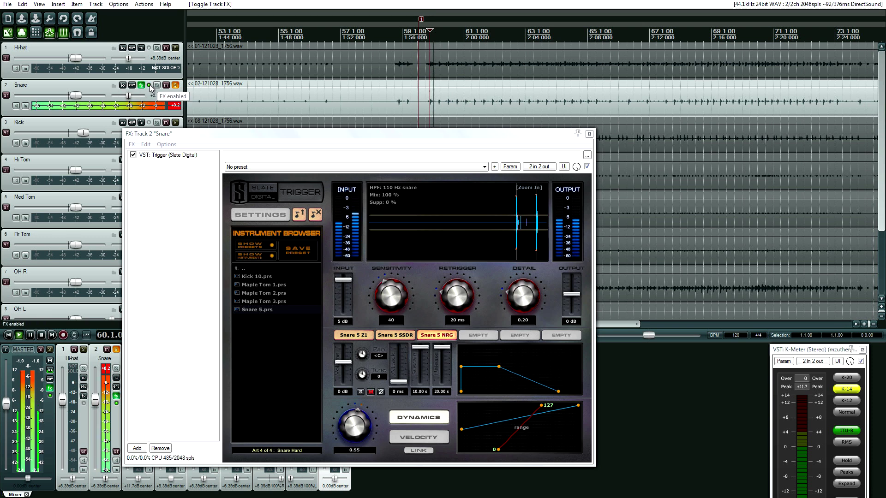
- Raise Trigger's input level to 6 dB, stop playback and set Retrigger to 31 ms
drag(343, 280, 345, 264)
key(space)
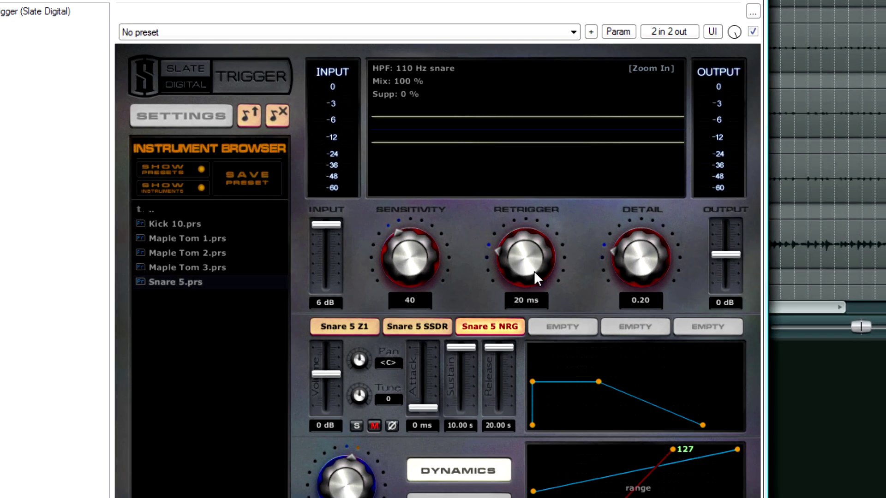
drag(533, 270, 536, 250)
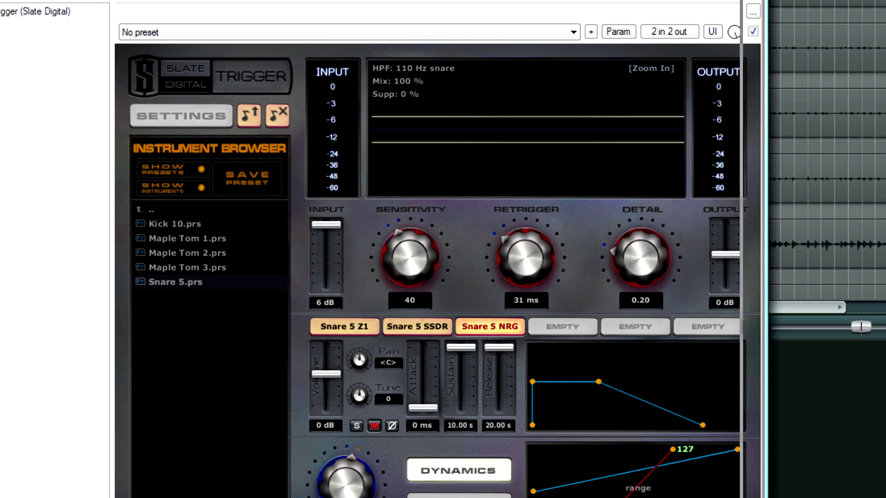
- Enlarge Trigger's waveform display and try the snare with Detail at 1.00
drag(606, 1, 512, 1)
click(559, 36)
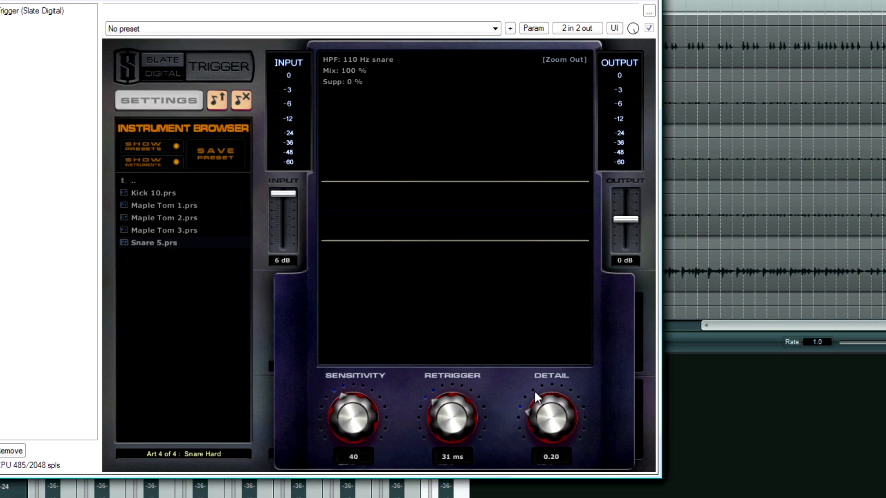
drag(546, 422, 565, 260)
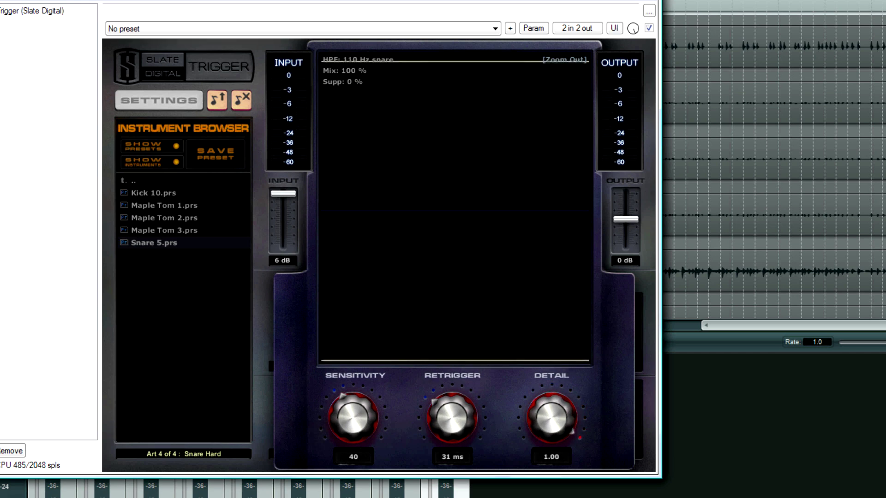
key(space)
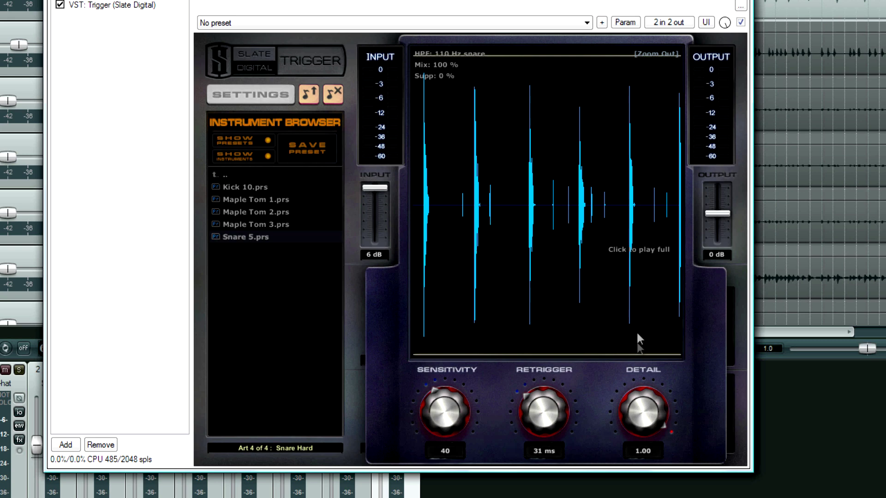
- Set Detail to 0.23 and return the waveform display to its normal size
drag(645, 405, 645, 497)
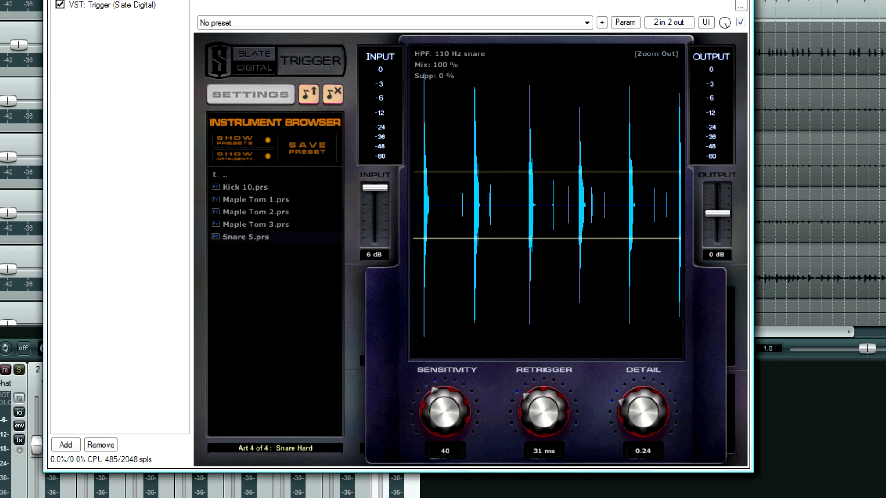
drag(645, 497, 645, 497)
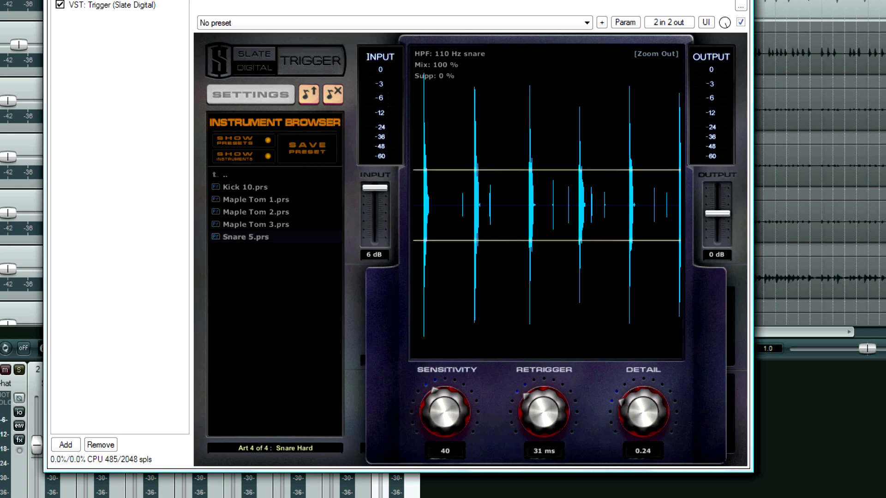
drag(645, 497, 645, 497)
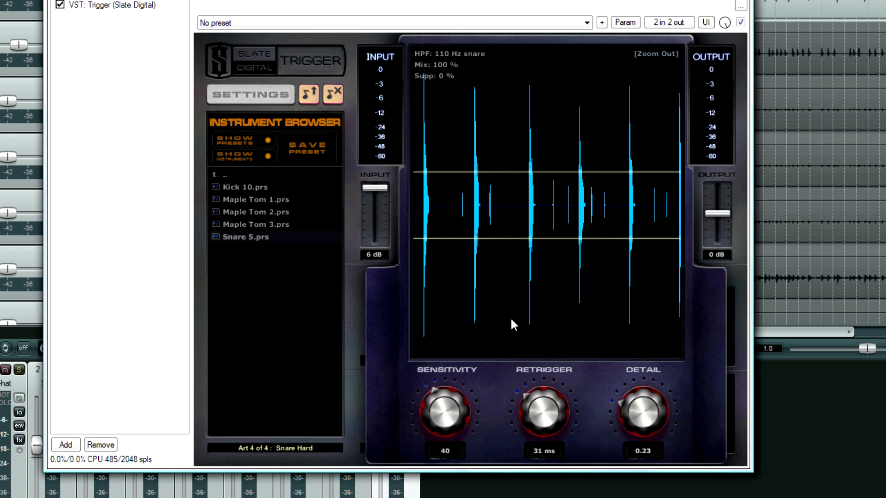
click(653, 58)
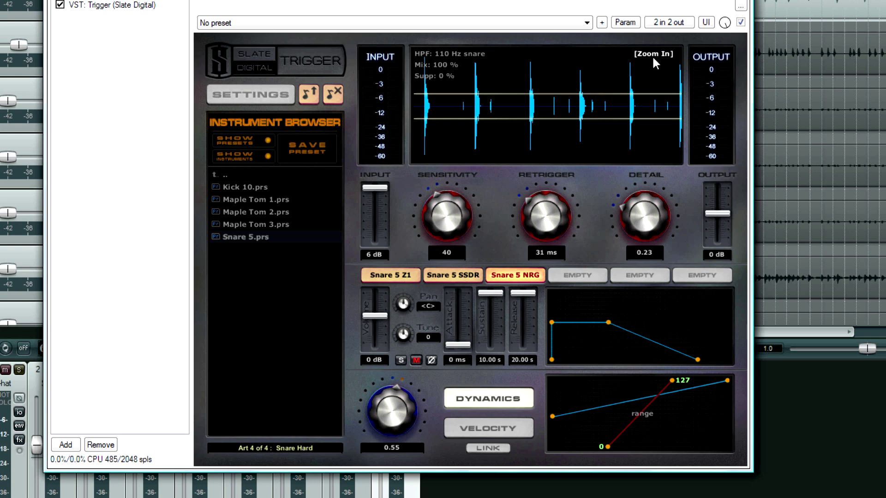
click(653, 58)
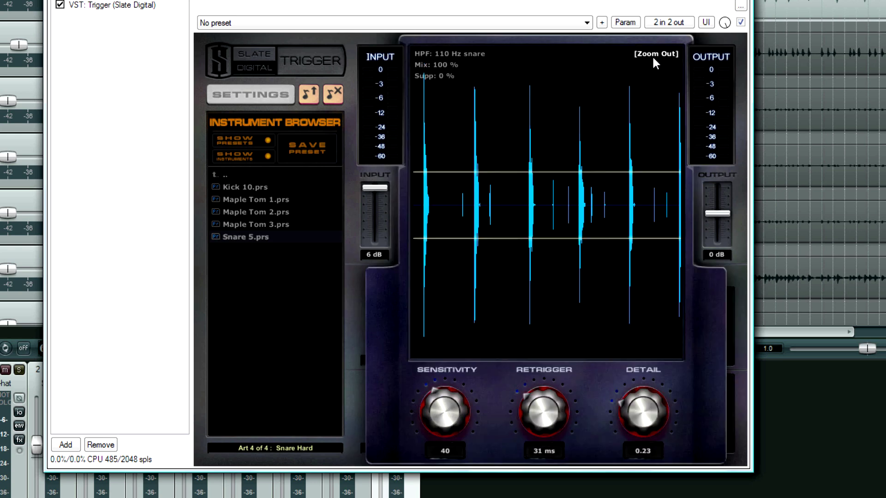
click(653, 55)
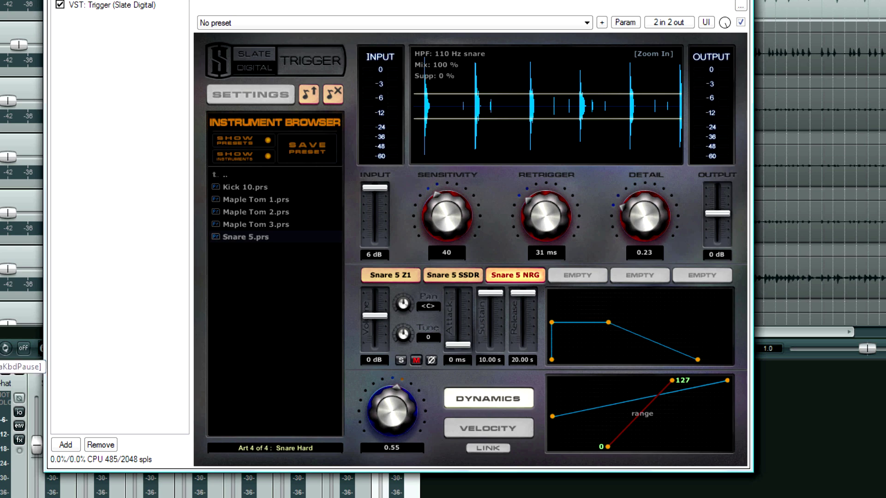
- Try Sensitivity at 0 and set it back to 40
key(space)
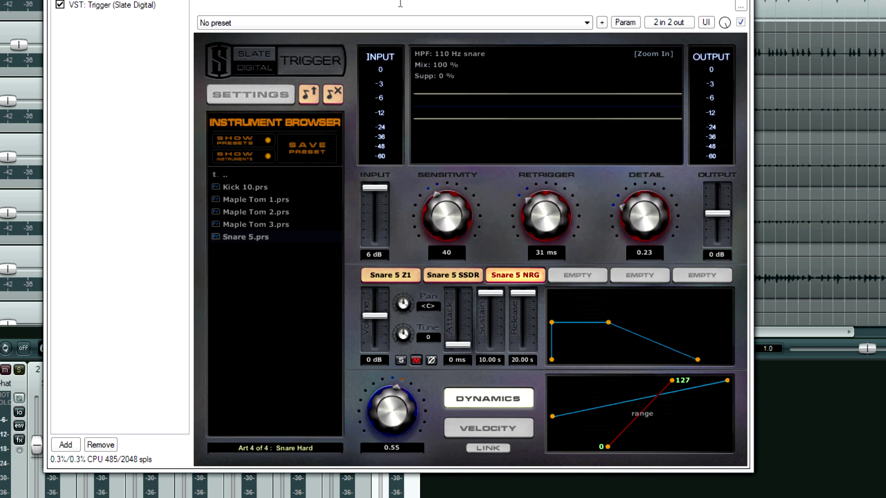
drag(453, 224, 469, 344)
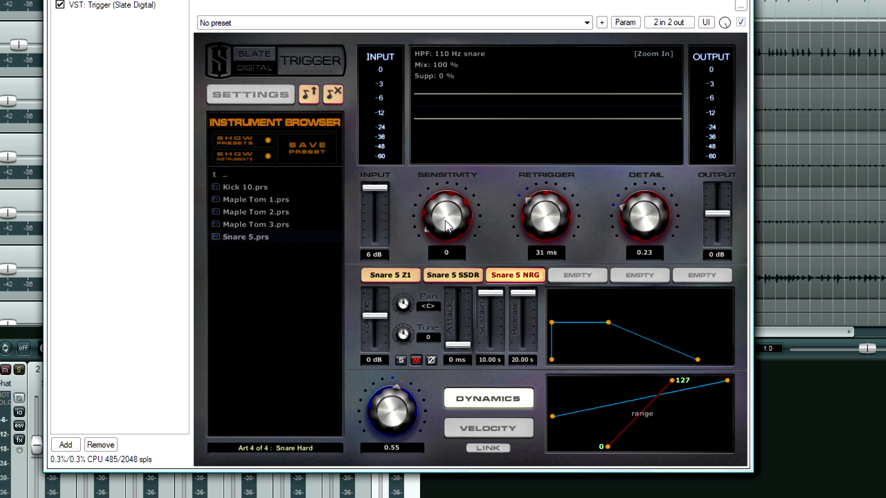
drag(447, 227, 450, 154)
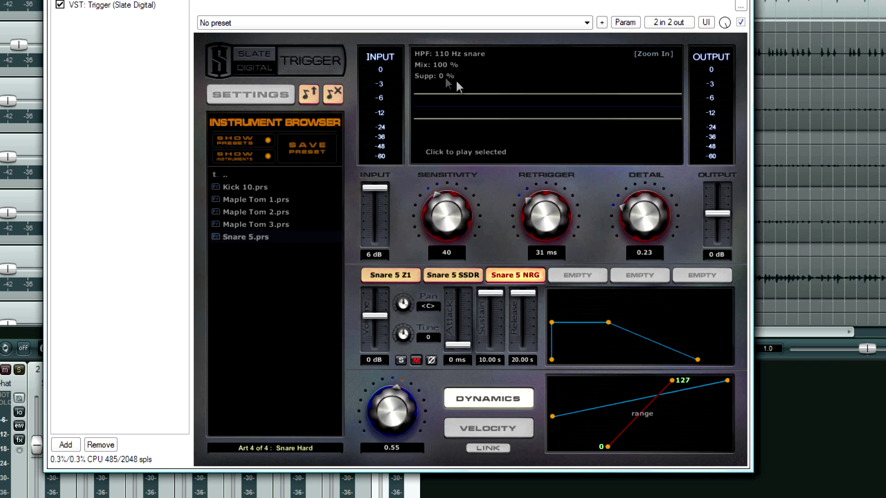
- Try Trigger's Mix at 0 %, 80 % and 30 %, playing the snare to hear the blend
drag(438, 65, 474, 176)
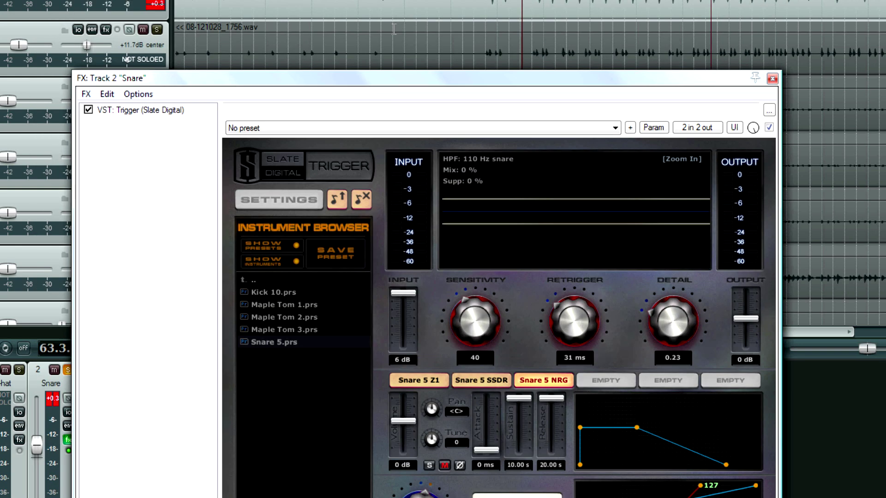
key(space)
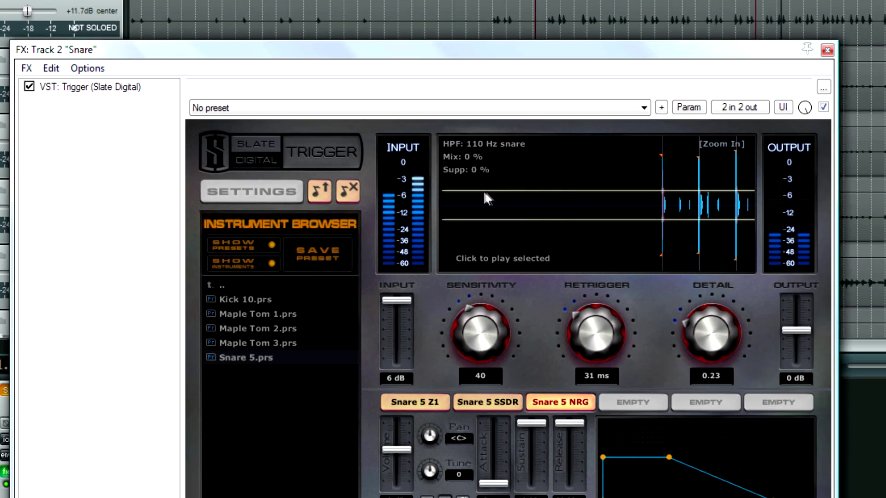
drag(467, 160, 485, 63)
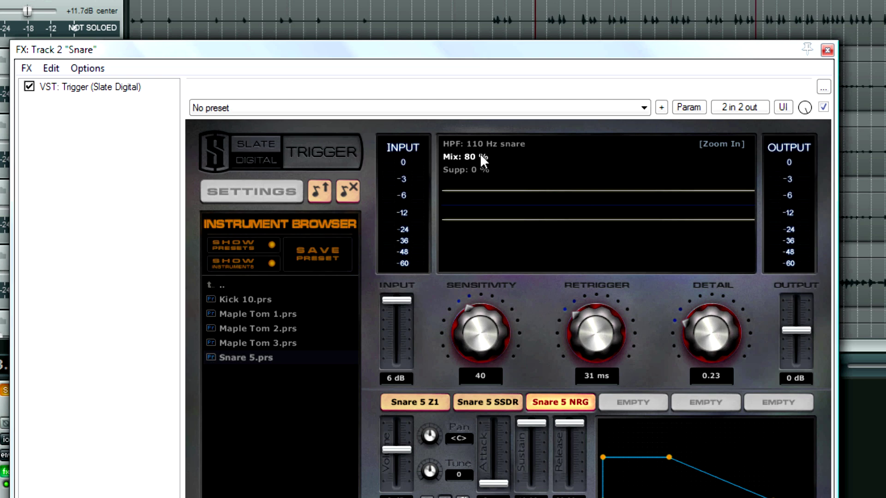
drag(467, 157, 462, 497)
key(space)
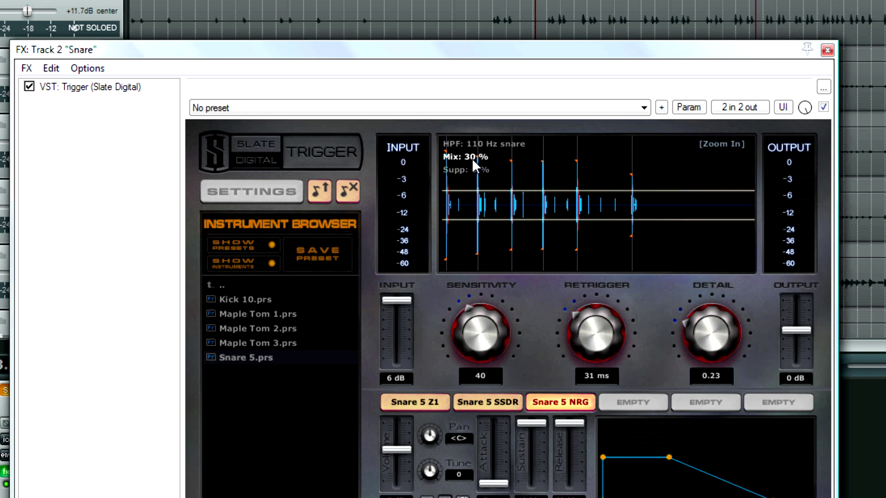
key(space)
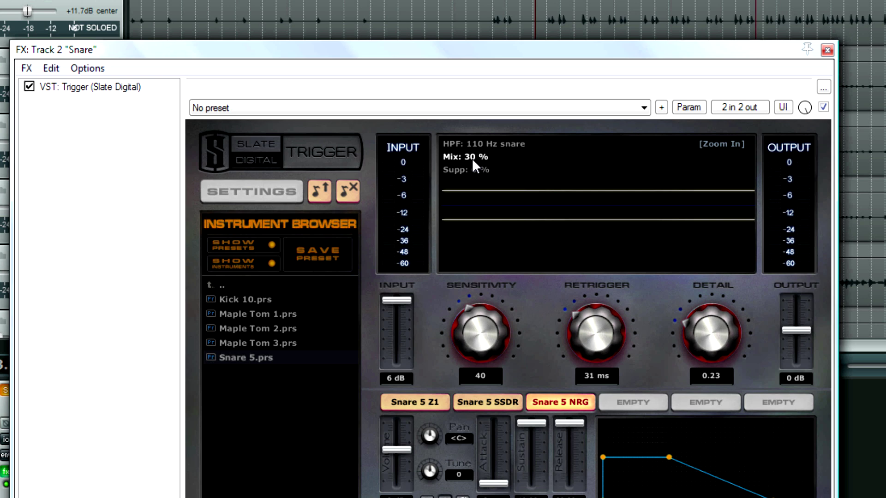
- Audition the blend with Mix at 80 % and 54 %, and return Mix to 100 %
drag(475, 158, 664, 1)
drag(477, 156, 478, 315)
key(space)
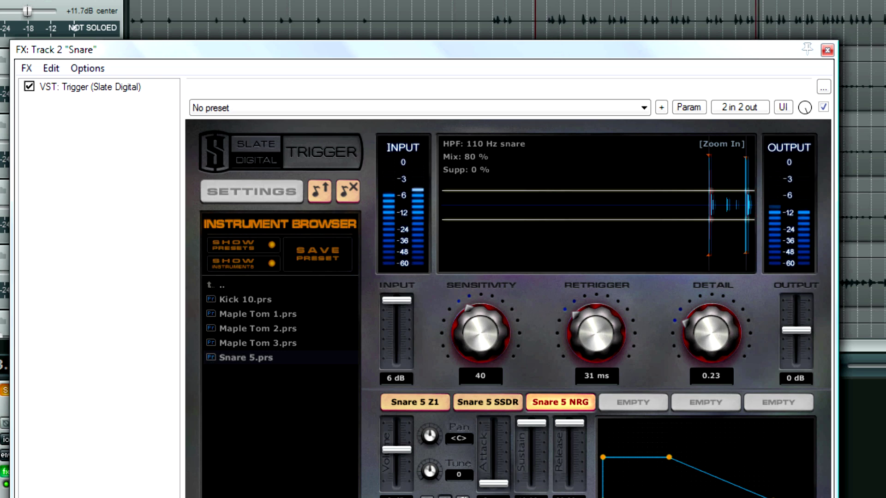
drag(475, 159, 456, 374)
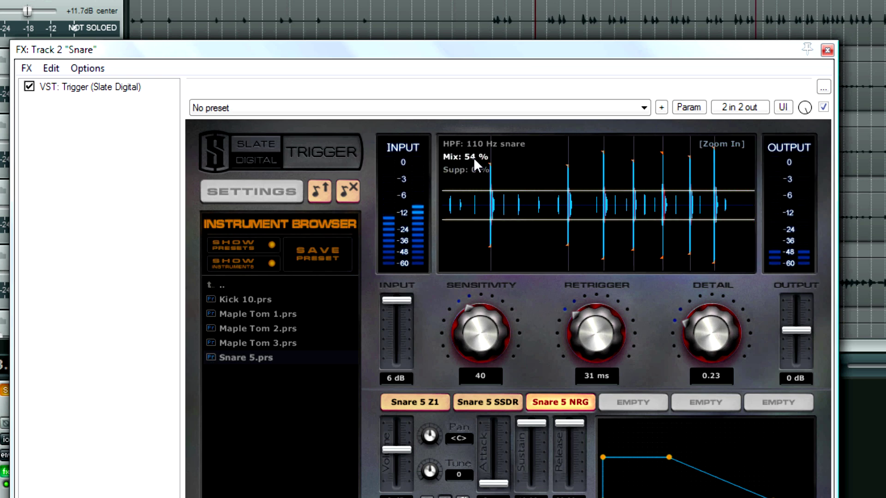
drag(474, 157, 473, 136)
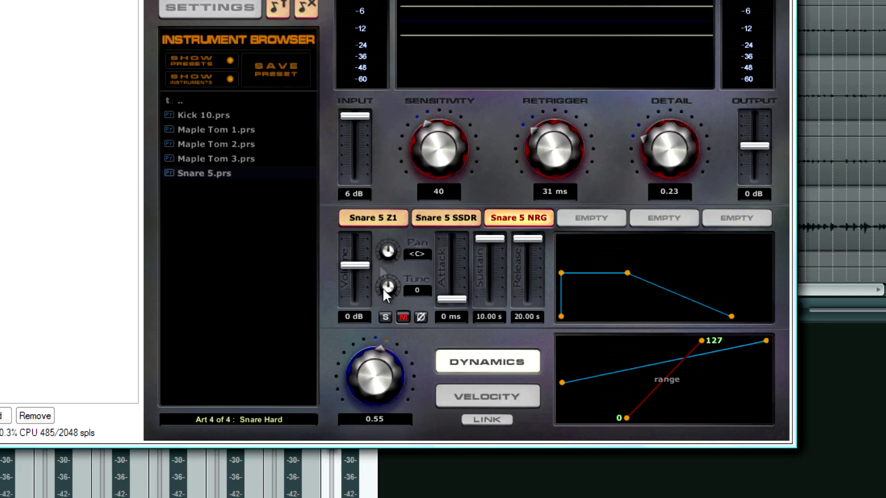
- Select the Snare 5 Z1 layer and try its Attack control
click(366, 222)
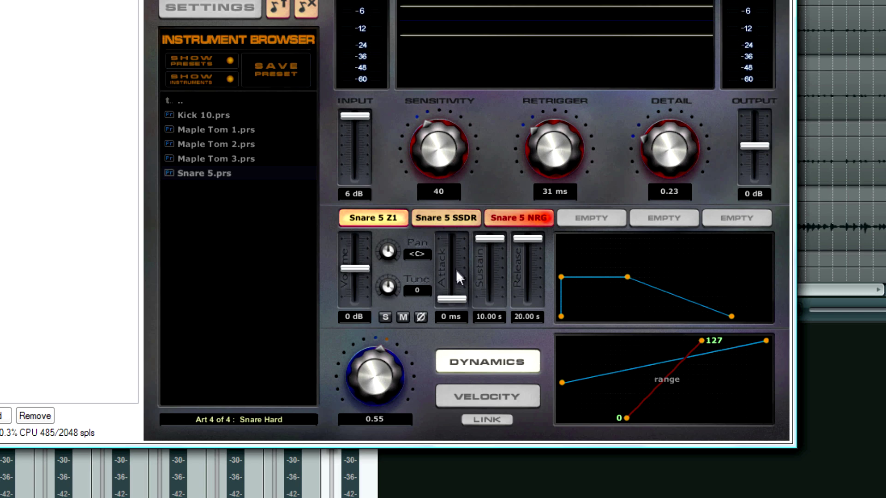
drag(449, 299, 452, 326)
- Audition the snare with the Snare 5 SSDR layer's volume at -inf, and bring it back to -12 dB
click(445, 218)
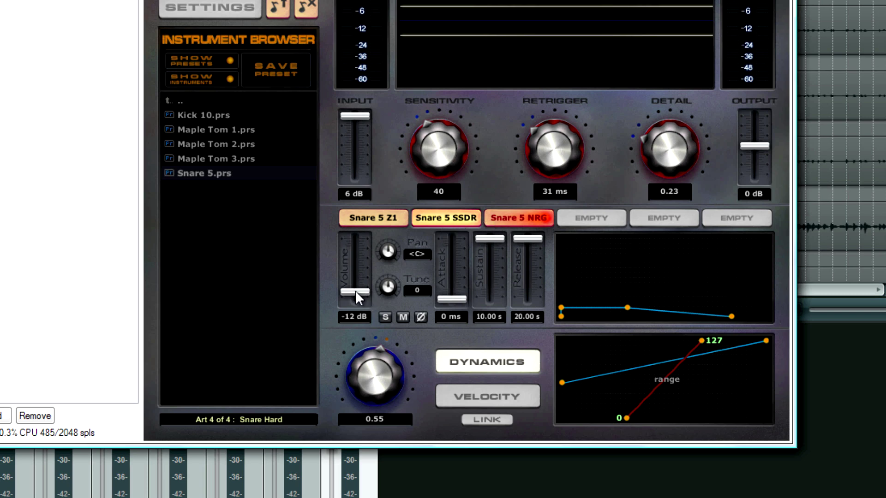
drag(358, 293, 358, 315)
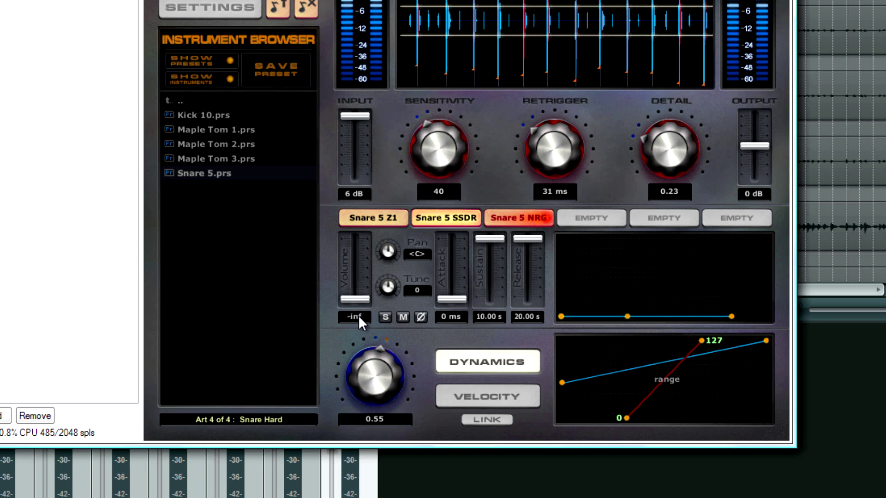
drag(358, 307, 358, 295)
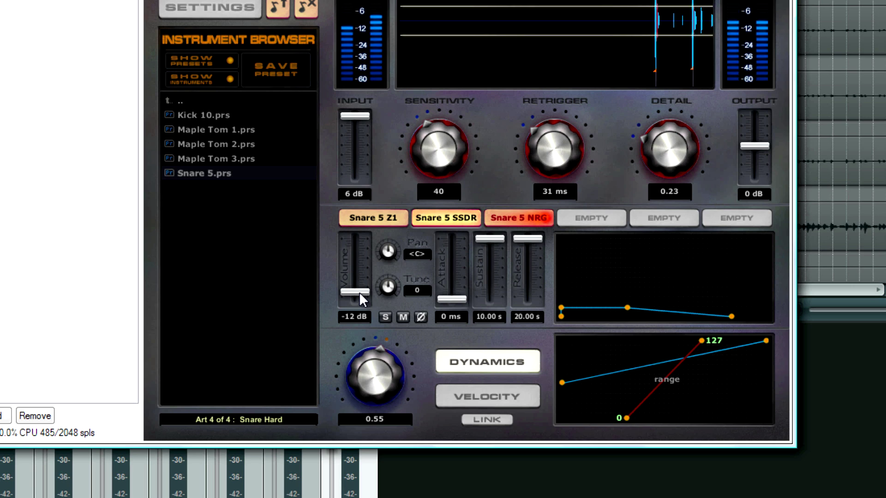
mouse_move(359, 293)
mouse_down()
mouse_move(361, 310)
mouse_move(361, 293)
mouse_up()
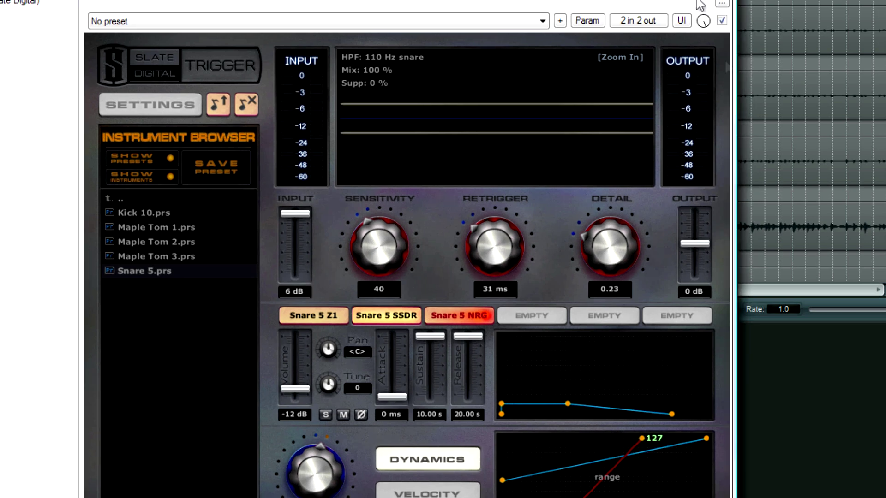
- Inspect the Snare 5 NRG, Snare 5 SSDR and Snare 5 Z1 layer settings in turn, ending on Snare 5 Z1
drag(786, 293, 797, 292)
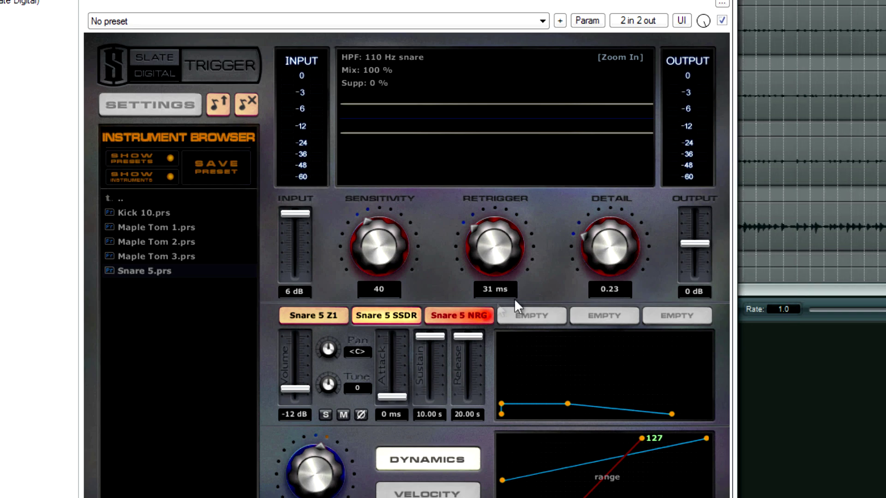
click(459, 315)
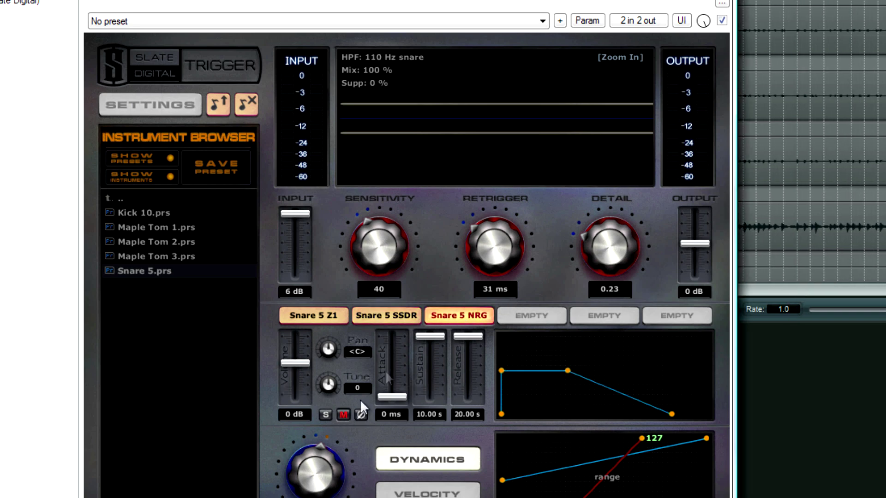
click(391, 317)
click(316, 313)
click(390, 315)
click(342, 318)
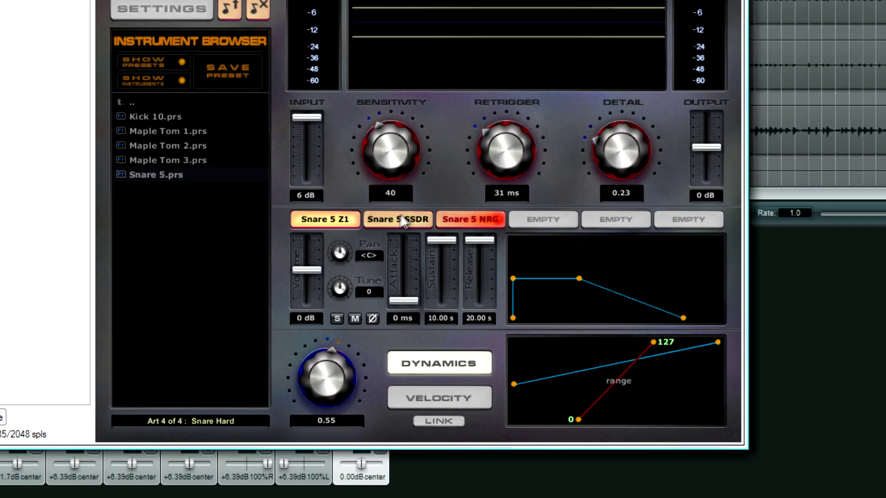
click(441, 318)
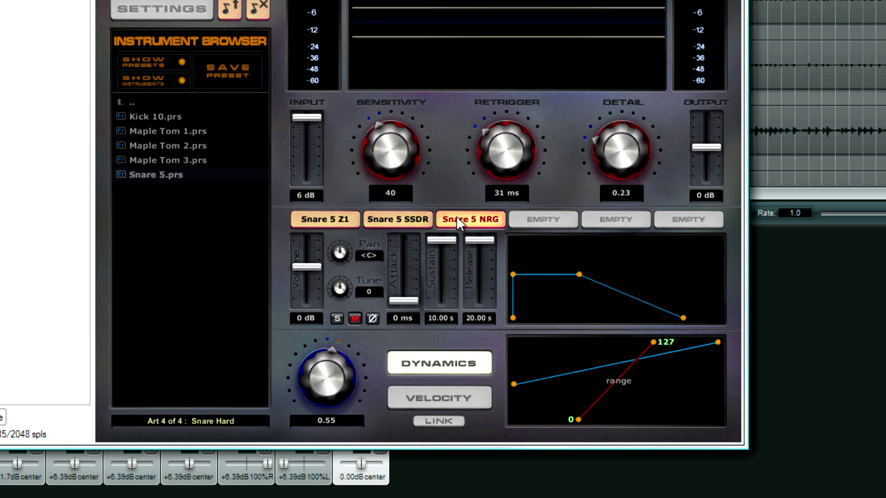
click(326, 224)
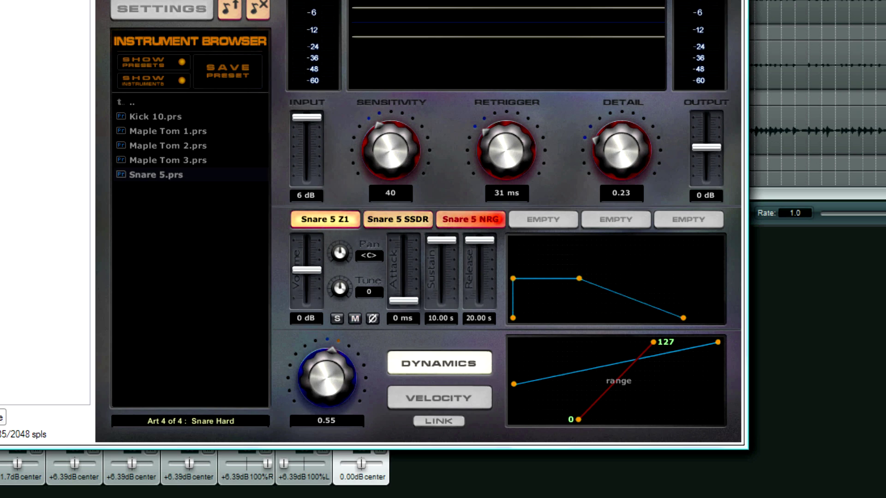
- Try the Snare 5 Z1 layer's Dynamics at 0.00
drag(415, 71, 439, 1)
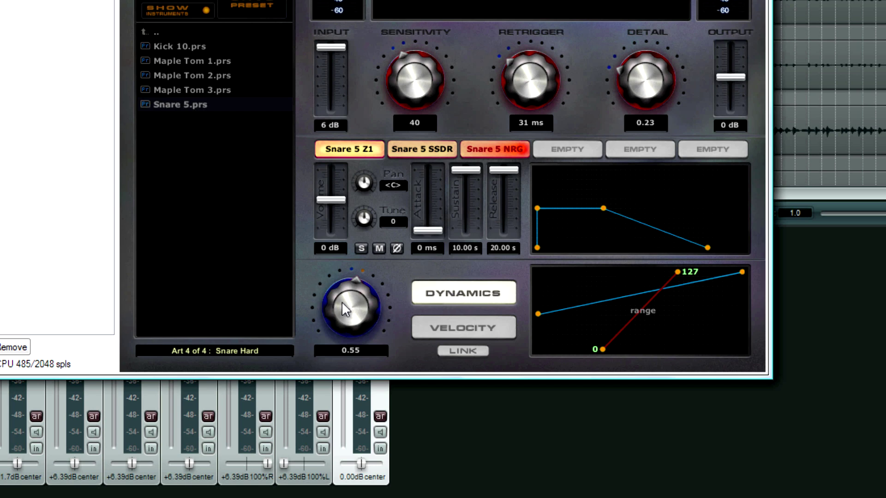
drag(353, 298, 364, 436)
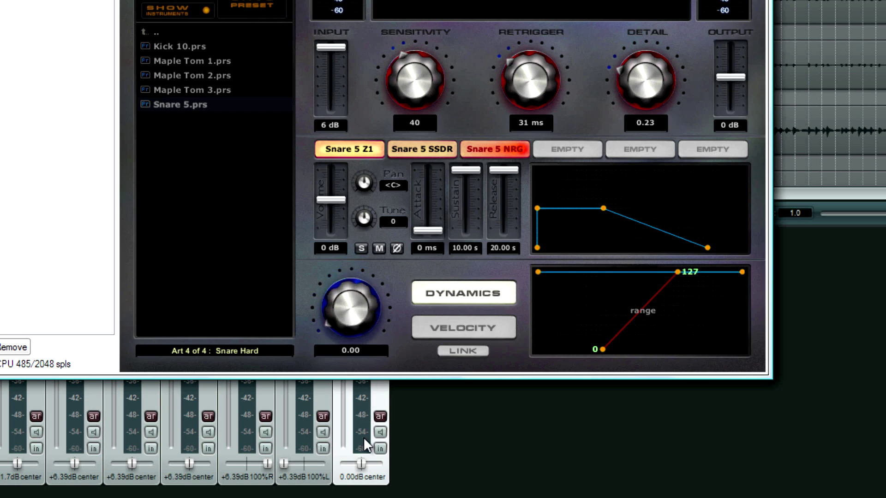
drag(351, 401, 364, 430)
drag(353, 341, 372, 396)
- Try the Snare 5 Z1 layer's Velocity at 1.00 and at 0.00
click(460, 327)
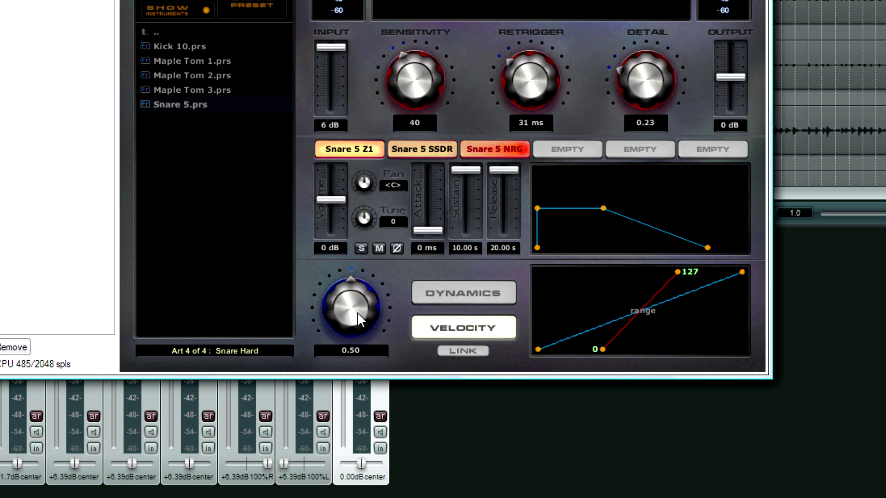
drag(359, 318, 337, 176)
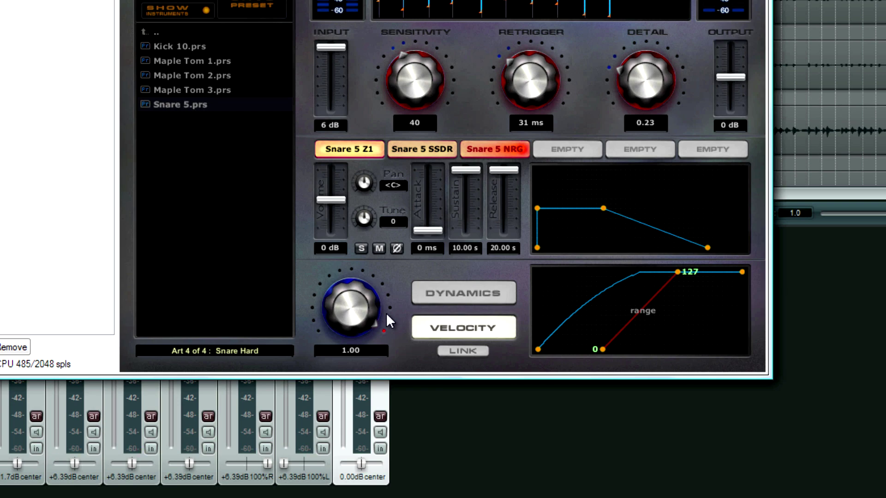
drag(349, 289, 351, 489)
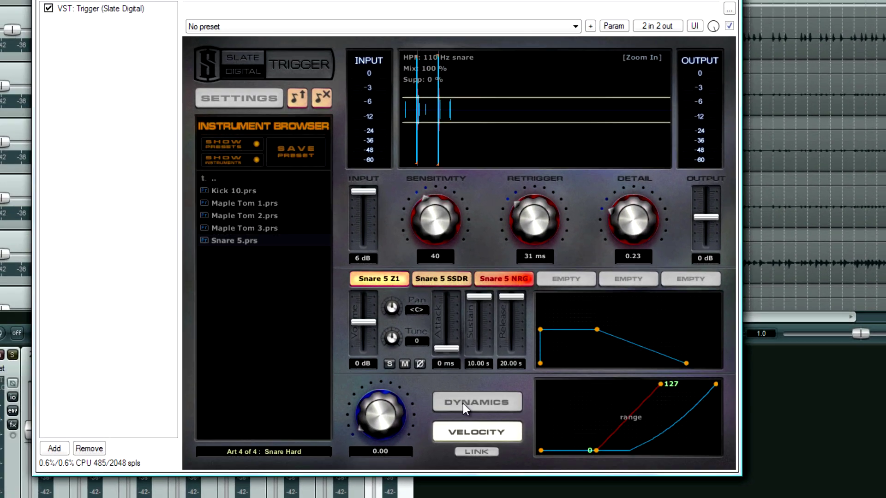
- Try the Snare 5 Z1 layer's Dynamics at 0.00 and at 1.00 to compare the response curves
click(461, 361)
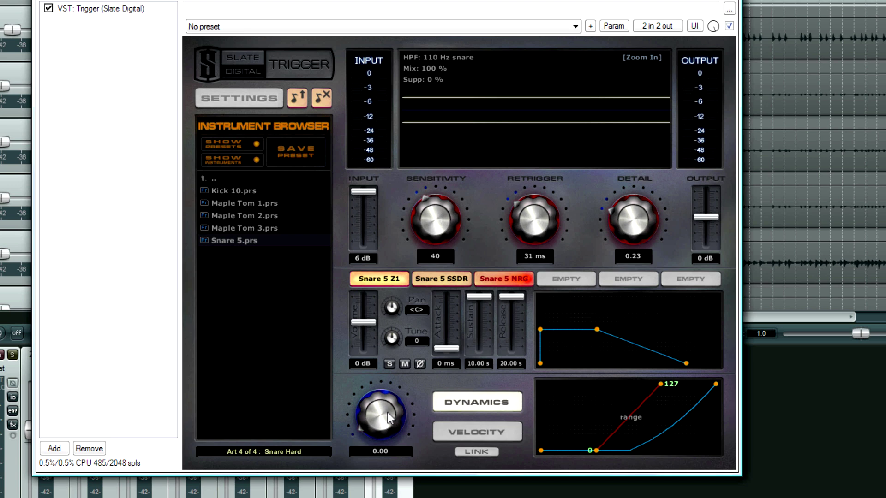
drag(386, 438, 386, 469)
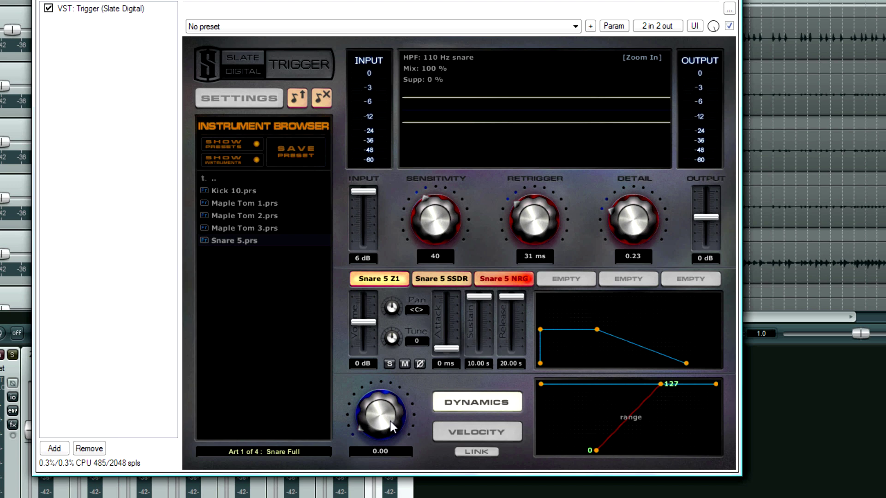
click(466, 433)
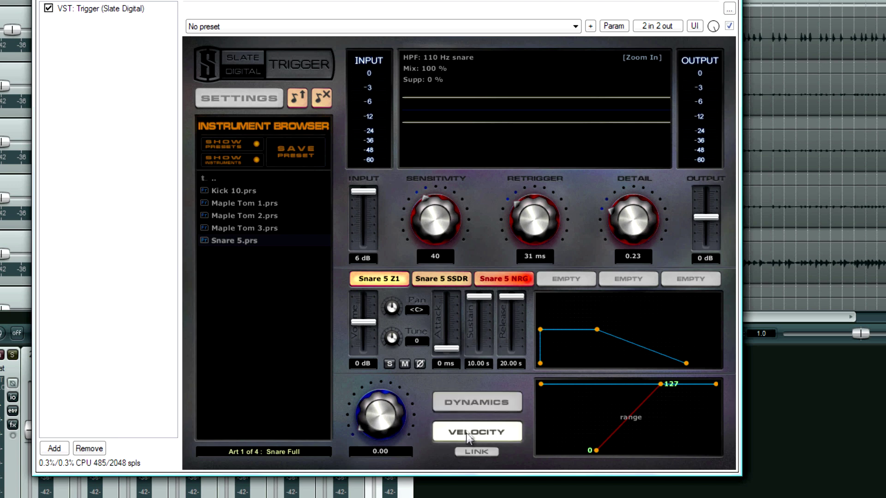
click(470, 404)
drag(379, 424, 345, 6)
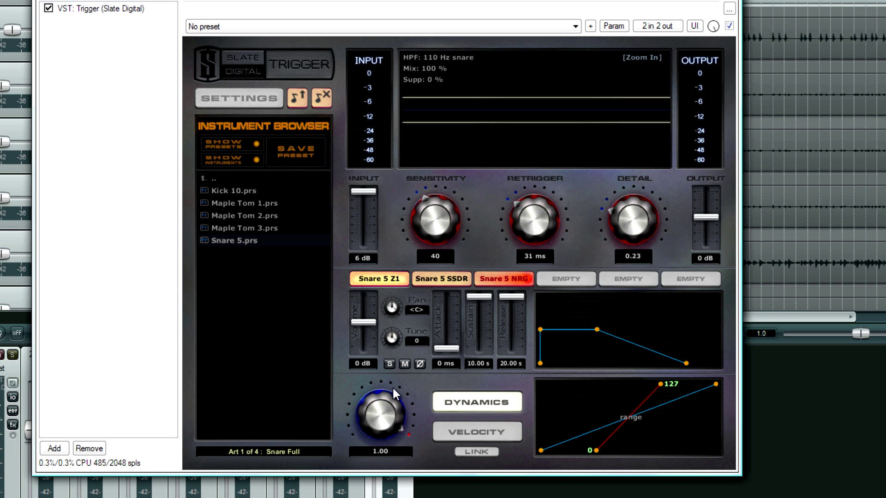
- Set the Snare 5 Z1 layer's Velocity to 0.00 and play the snare to hear it
click(457, 436)
drag(388, 423, 384, 450)
mouse_move(381, 489)
mouse_down()
mouse_move(385, 443)
mouse_move(390, 496)
mouse_up()
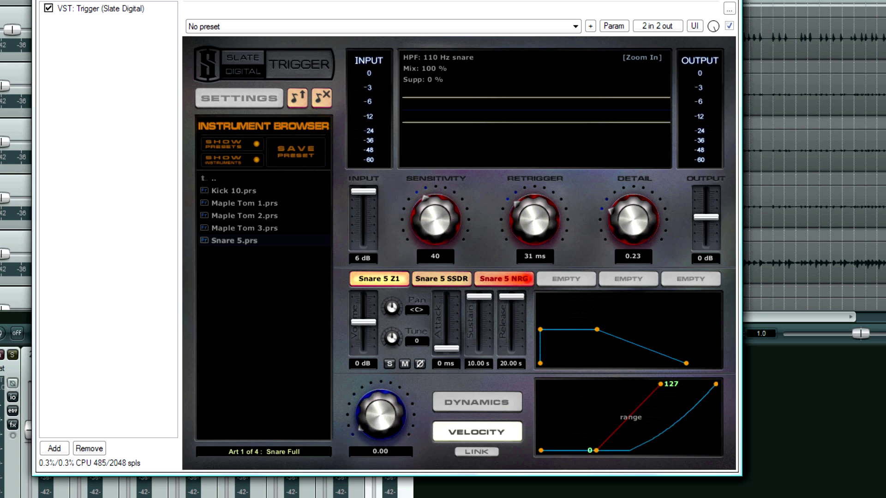
key(space)
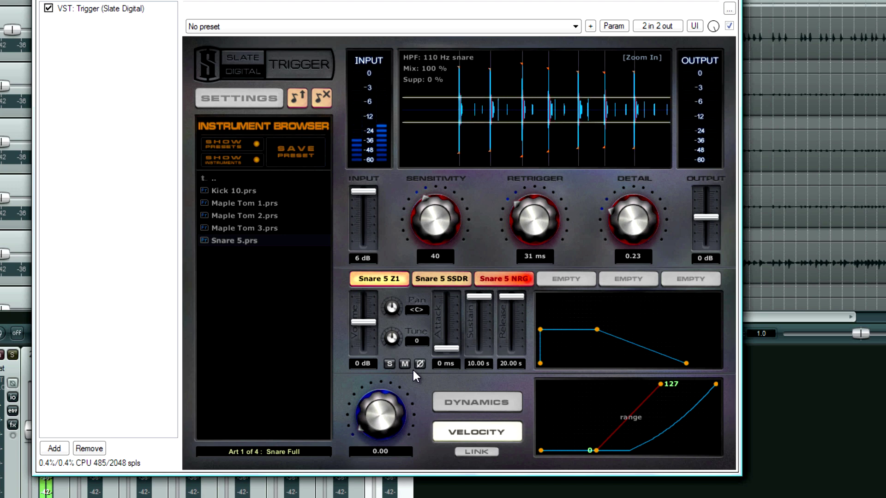
- Link the Dynamics and Velocity controls across the sample layers and set Dynamics to 0.00 on the Snare 5 SSDR layer
click(473, 454)
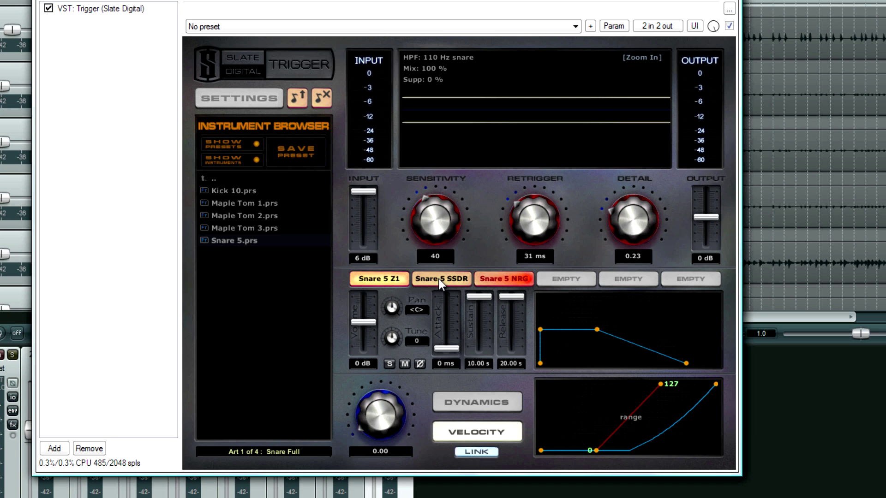
click(439, 279)
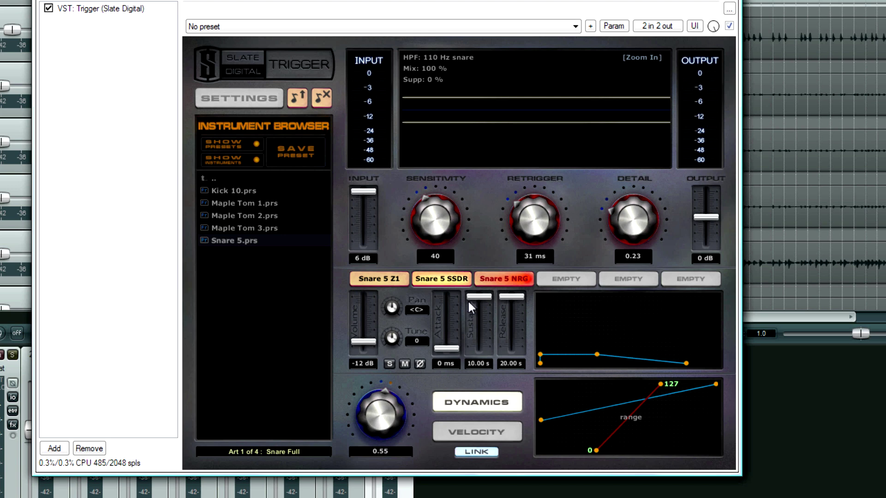
click(502, 282)
click(368, 278)
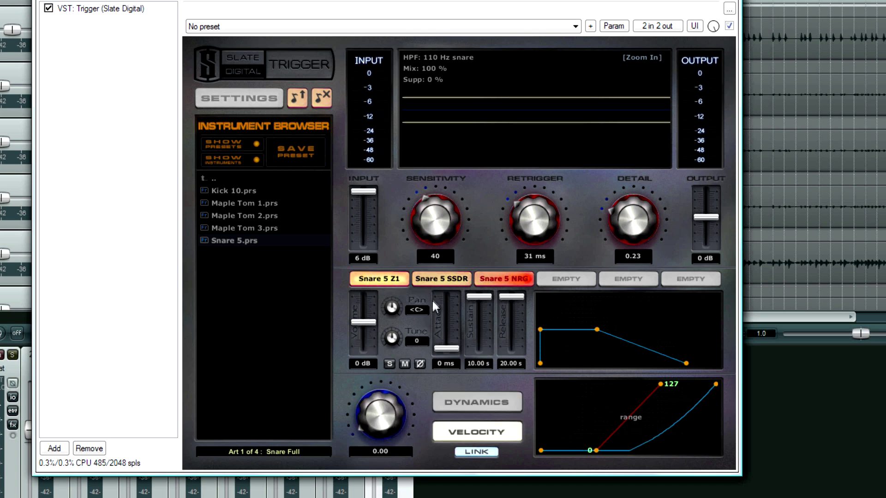
click(435, 281)
drag(374, 395, 375, 422)
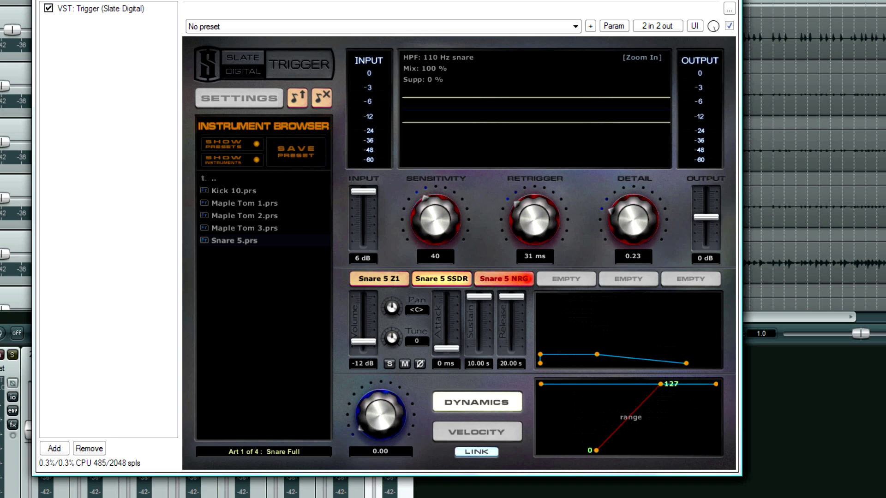
- Compare the Velocity and Dynamics settings on the Snare 5 SSDR and Snare 5 Z1 layers
click(483, 438)
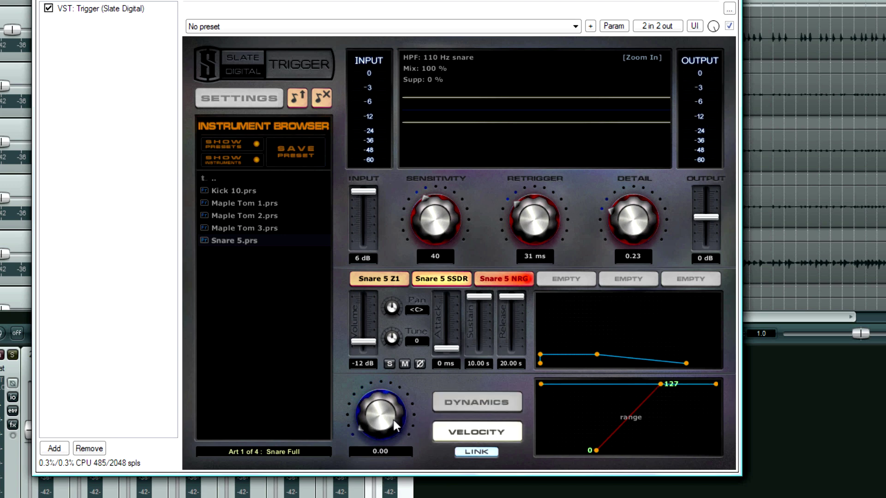
click(457, 409)
click(390, 279)
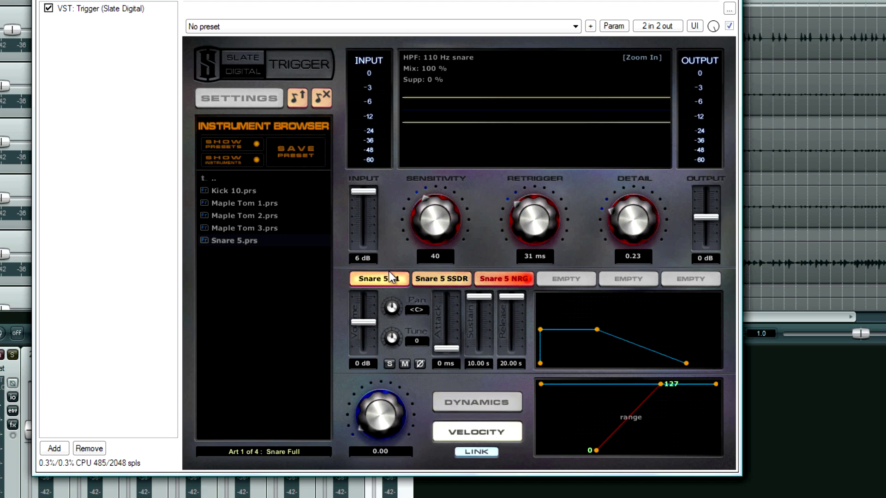
click(483, 404)
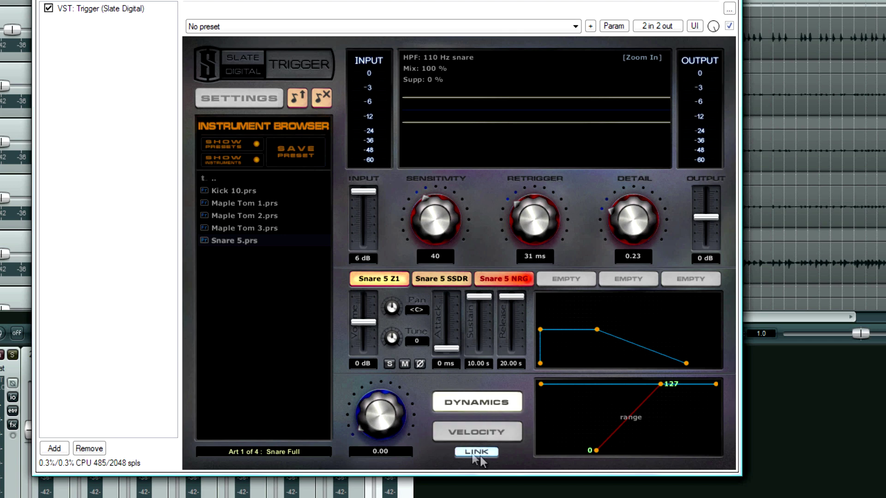
- Try linked Dynamics at 0.29 on the Snare 5 SSDR layer and check the value on Snare 5 Z1
click(421, 275)
drag(384, 402, 386, 383)
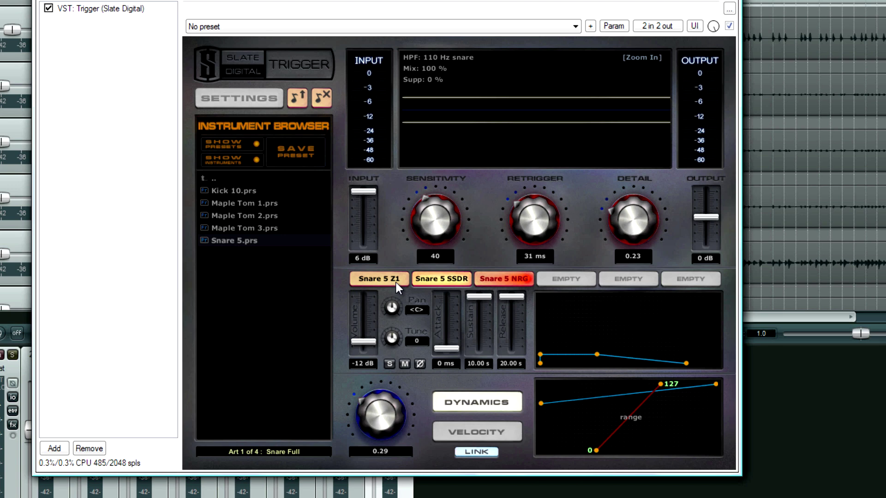
click(378, 283)
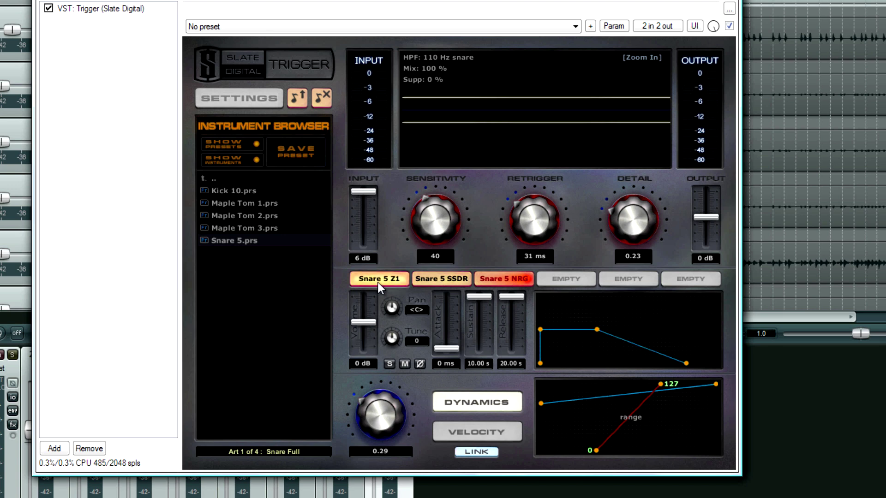
- Try linked Dynamics at 0.18 on the Snare 5 Z1 layer and check the value on the other two layers
click(441, 281)
click(388, 279)
drag(379, 417, 379, 420)
click(481, 279)
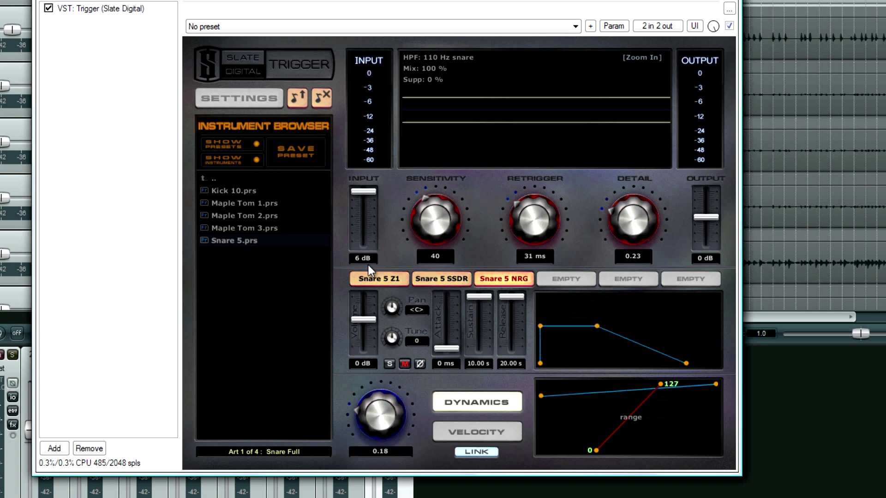
click(378, 279)
click(442, 281)
click(375, 280)
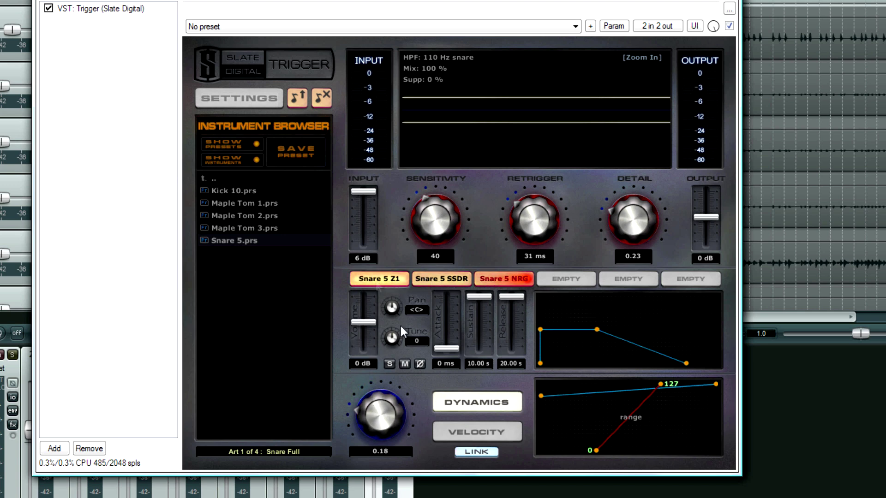
- Check the Velocity setting on the Snare 5 SSDR, NRG and Z1 layers, and play the snare
click(442, 431)
click(429, 280)
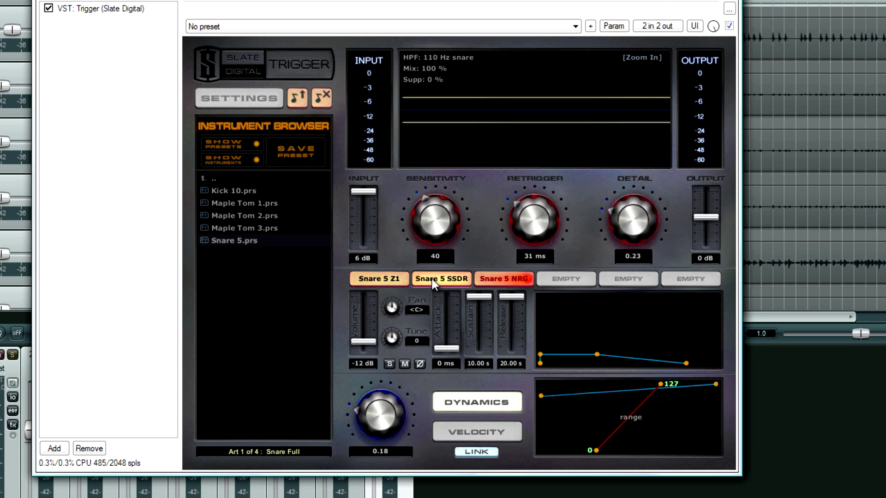
click(454, 431)
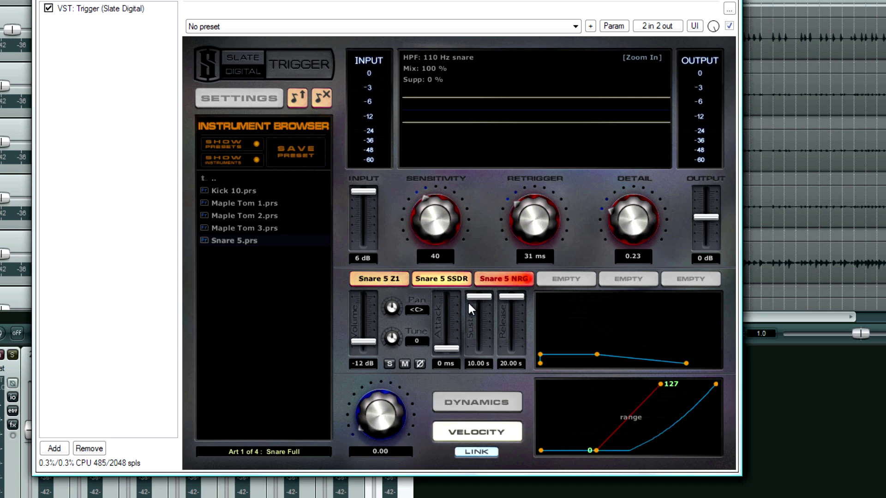
click(486, 281)
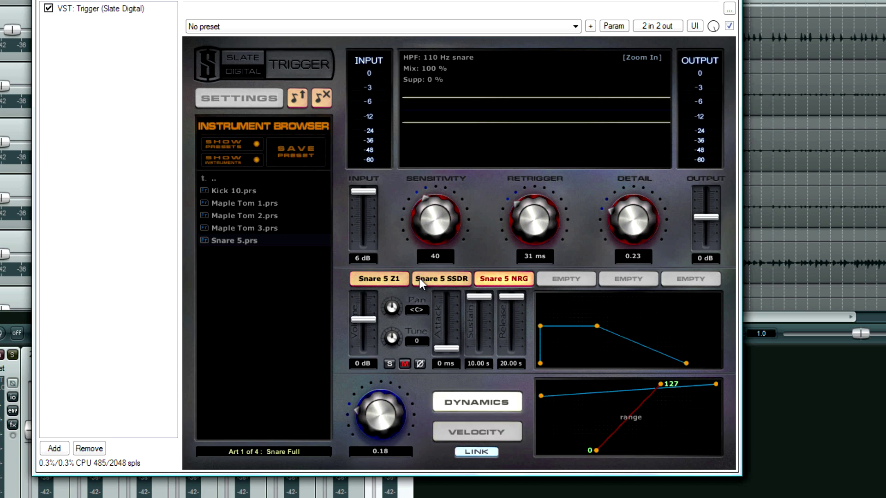
click(455, 433)
click(387, 278)
drag(363, 341, 363, 322)
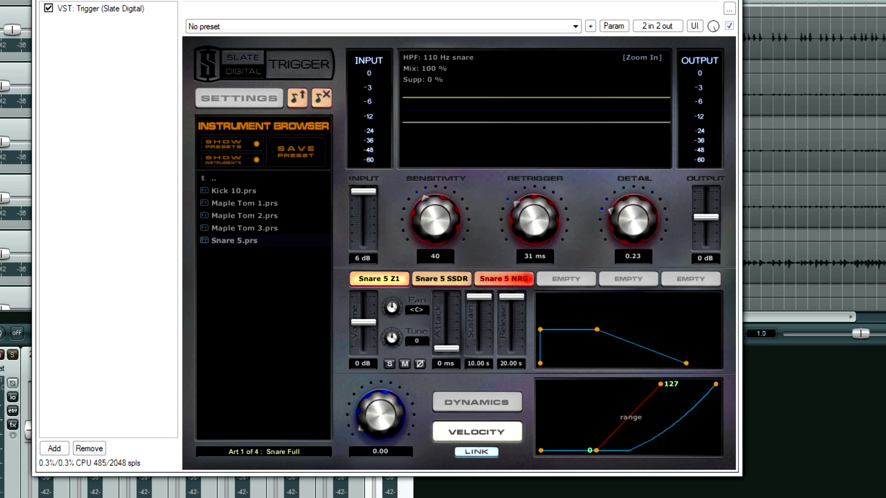
key(space)
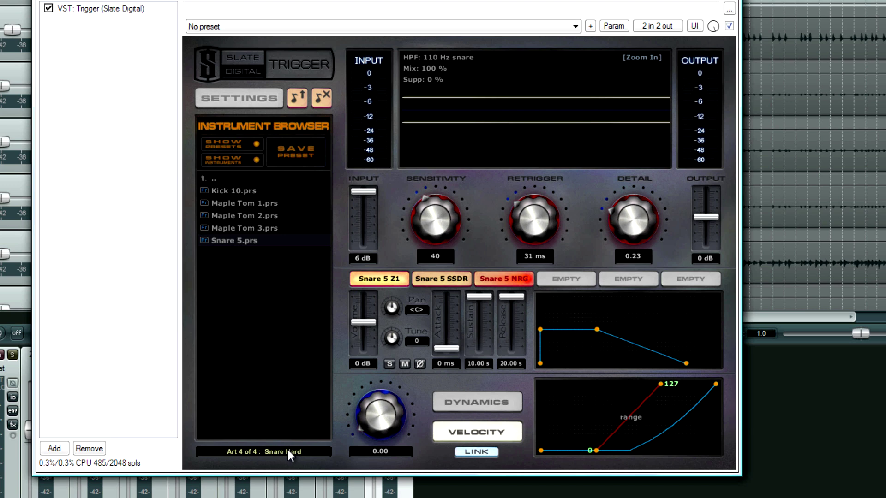
- Set the linked Dynamics to 0.00 and Velocity to 1.00 on Snare 5 Z1, and check the Snare 5 SSDR layer
click(447, 407)
drag(388, 420, 370, 443)
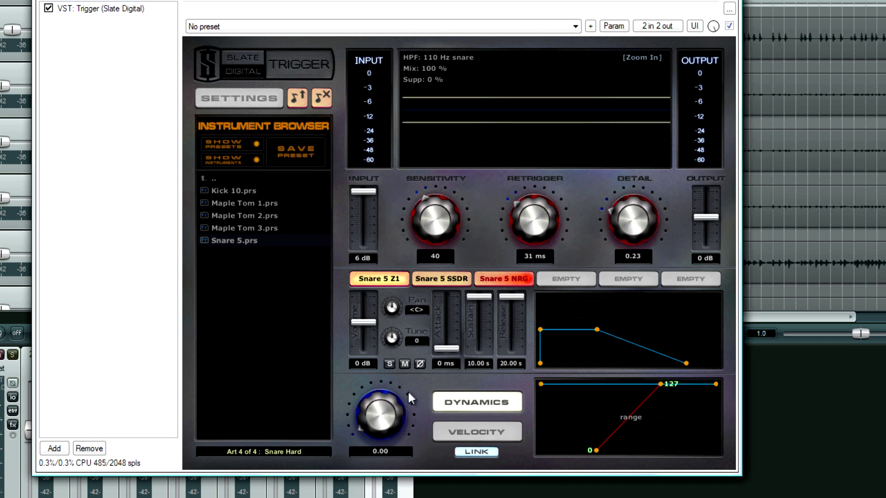
click(462, 432)
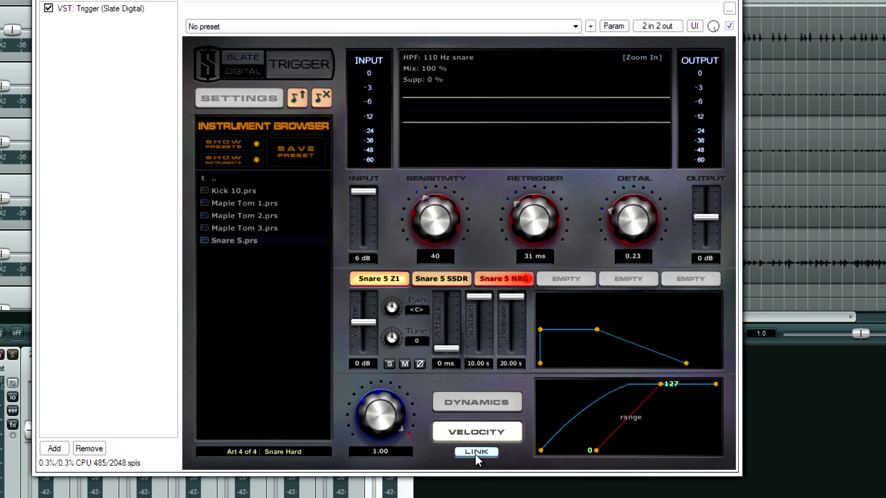
click(439, 282)
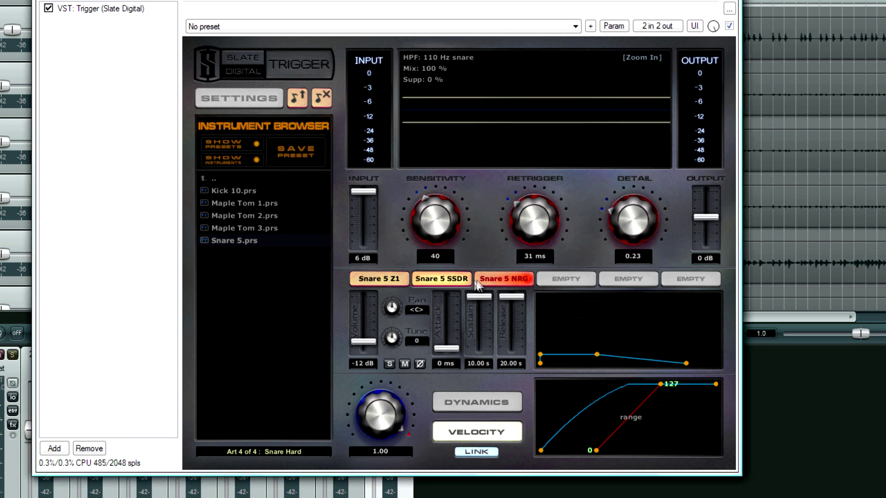
- Compare the Velocity response on the Snare 5 NRG and Z1 layers and play the snare
click(488, 278)
click(393, 281)
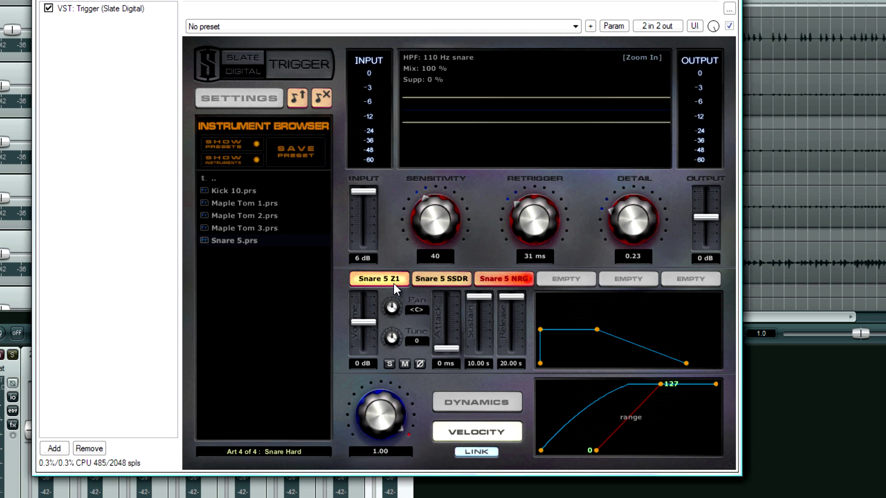
key(space)
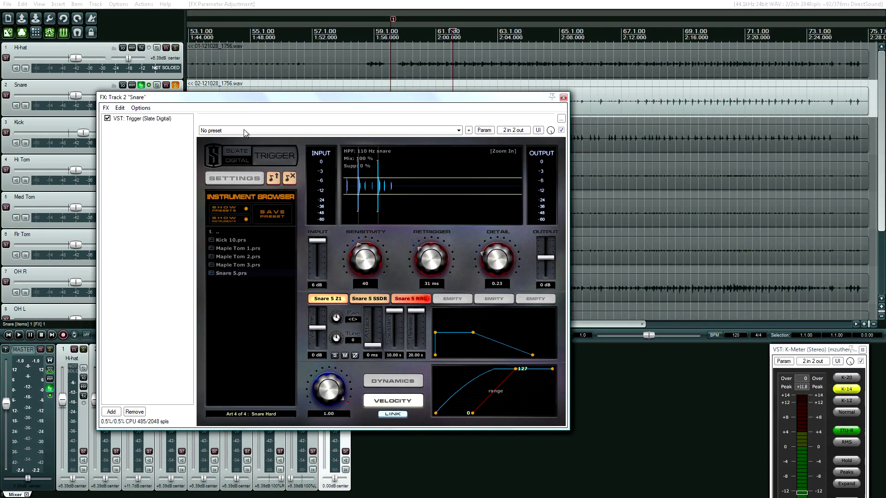
- Close the Snare track's effects window and switch the solo from the Snare to the Kick track
drag(244, 96, 373, 128)
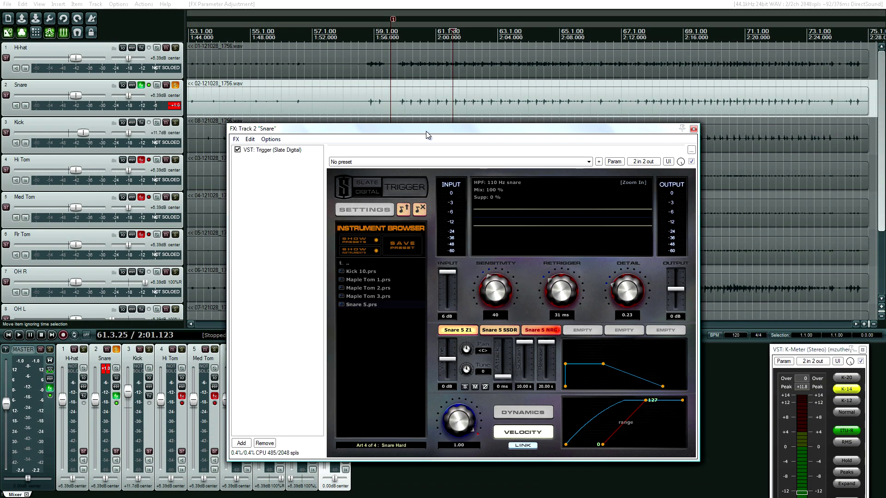
click(693, 129)
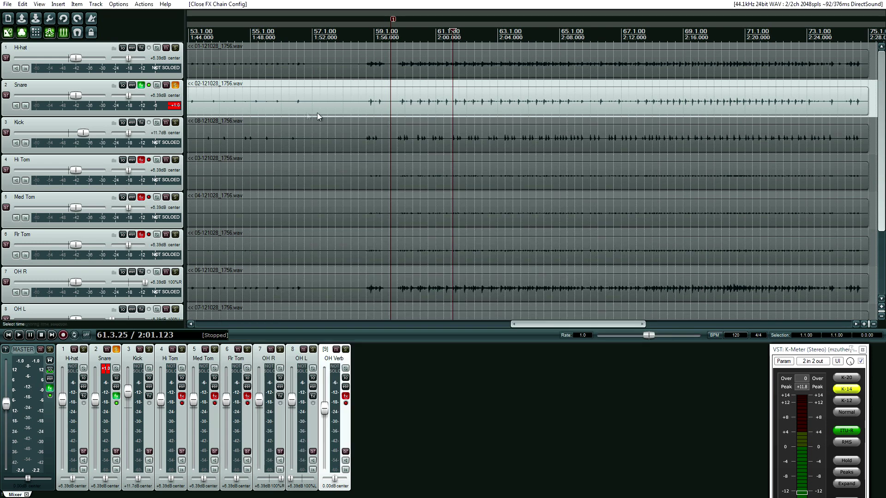
click(176, 122)
click(176, 85)
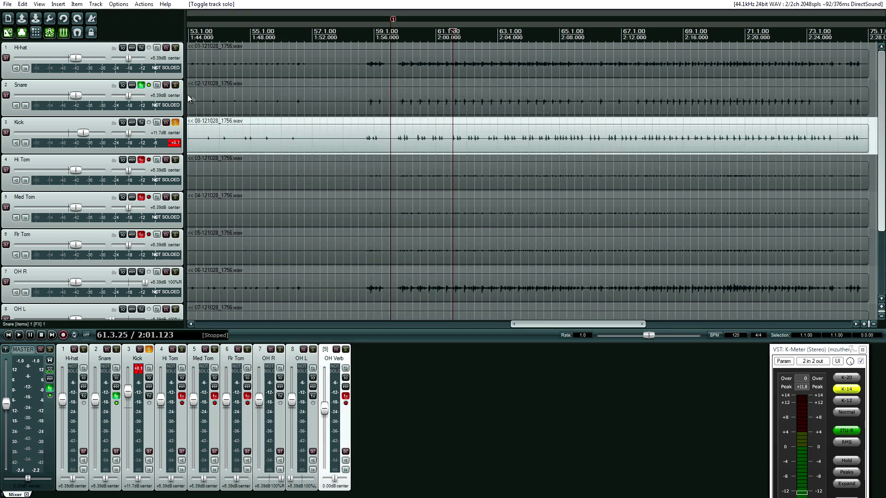
- Insert Trigger on the Kick track and load Kick 10.prs from the All American Kit in Platinum Kit Presets
click(143, 123)
click(340, 245)
key(Return)
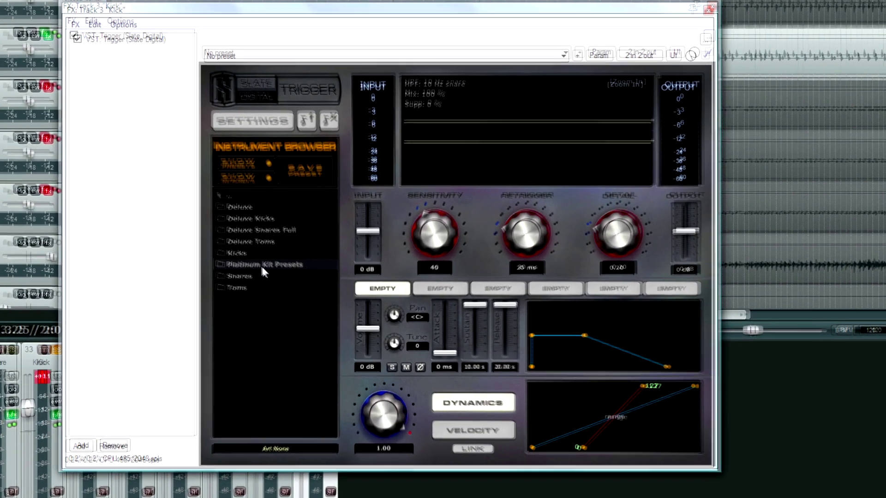
double_click(291, 288)
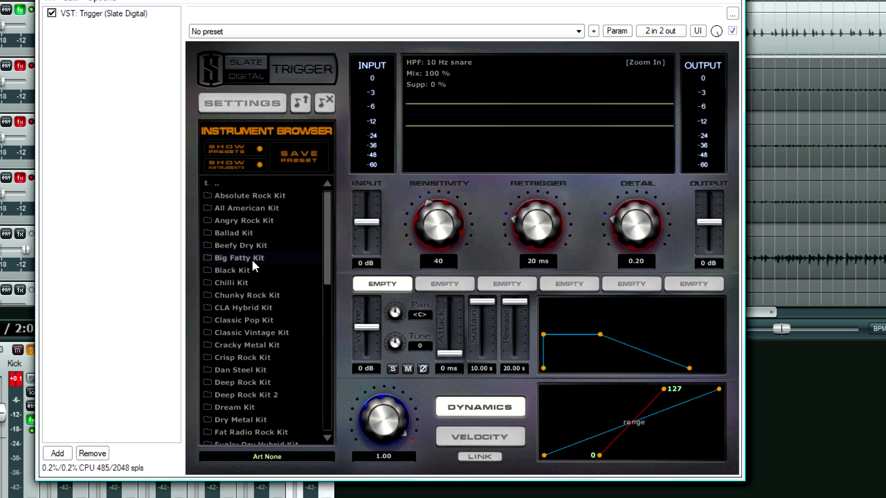
double_click(246, 207)
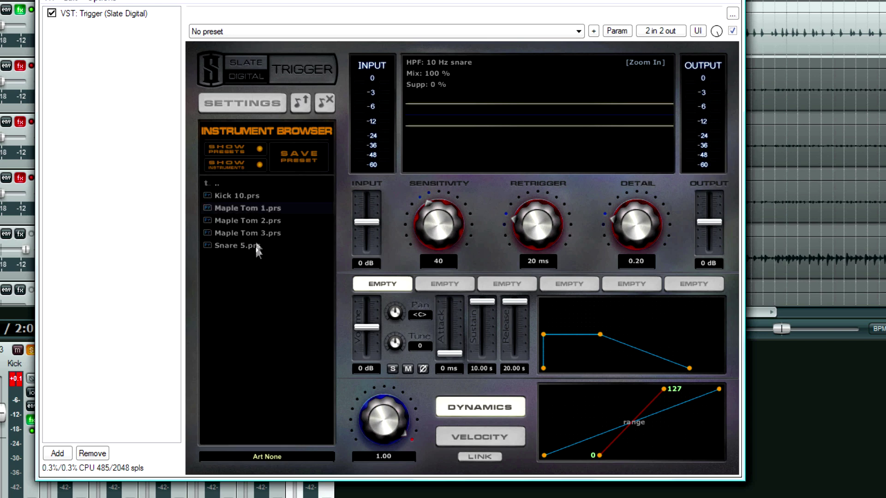
double_click(242, 200)
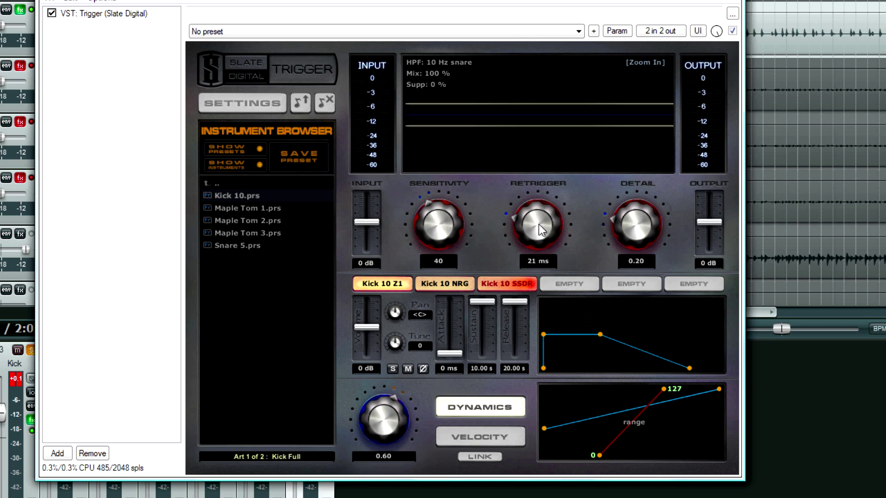
- Set the Kick Trigger's detection to Retrigger 45 ms, Sensitivity 44 and Detail 1.00
drag(540, 192, 540, 183)
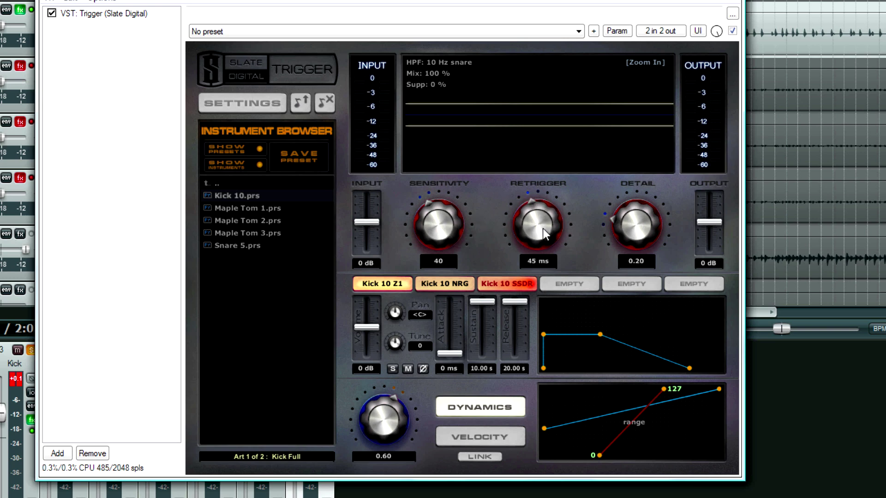
drag(446, 238, 445, 230)
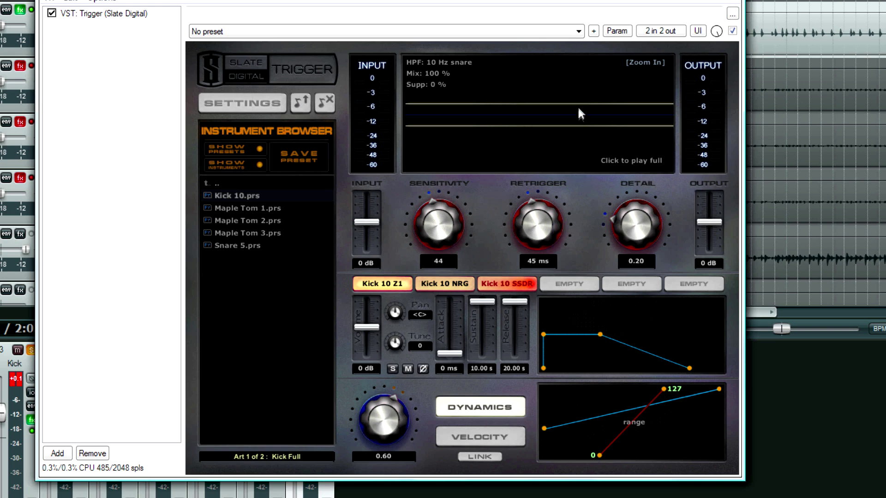
drag(547, 2, 485, 69)
drag(581, 301, 588, 248)
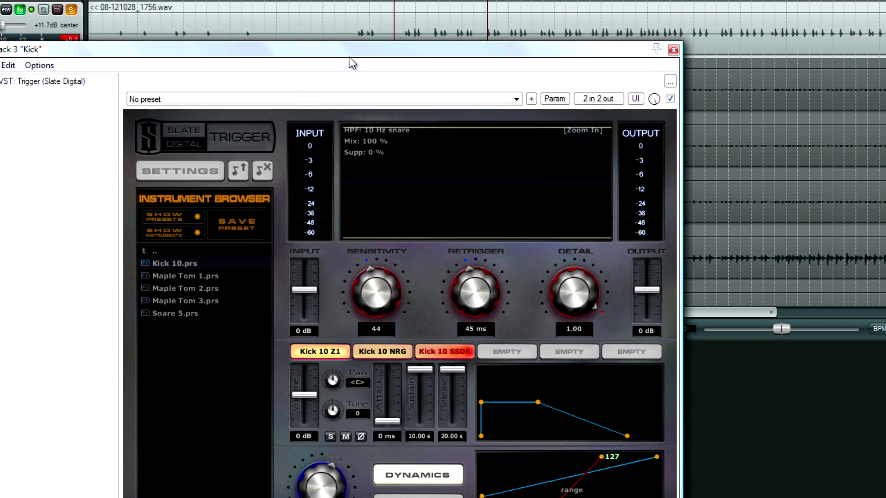
- Raise Trigger's input level to 5 dB while the soloed kick plays
drag(349, 57, 356, 74)
mouse_move(308, 303)
mouse_down()
mouse_move(317, 253)
mouse_move(312, 293)
mouse_up()
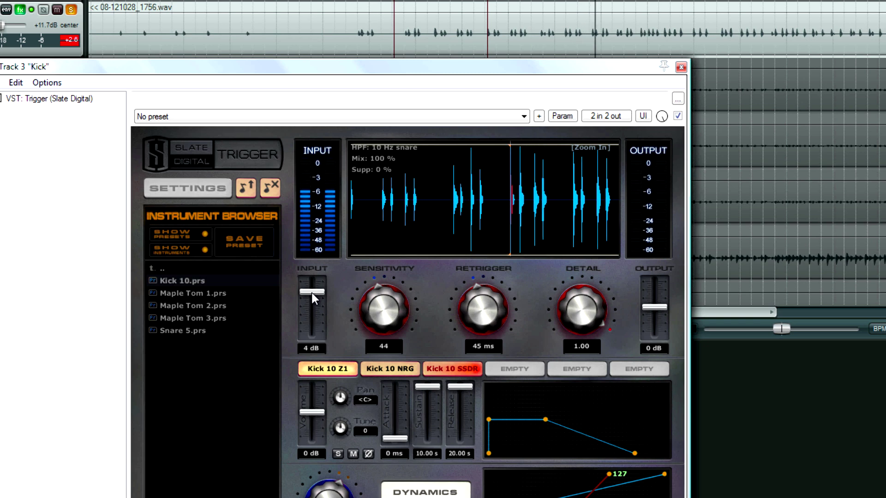
drag(312, 292, 311, 286)
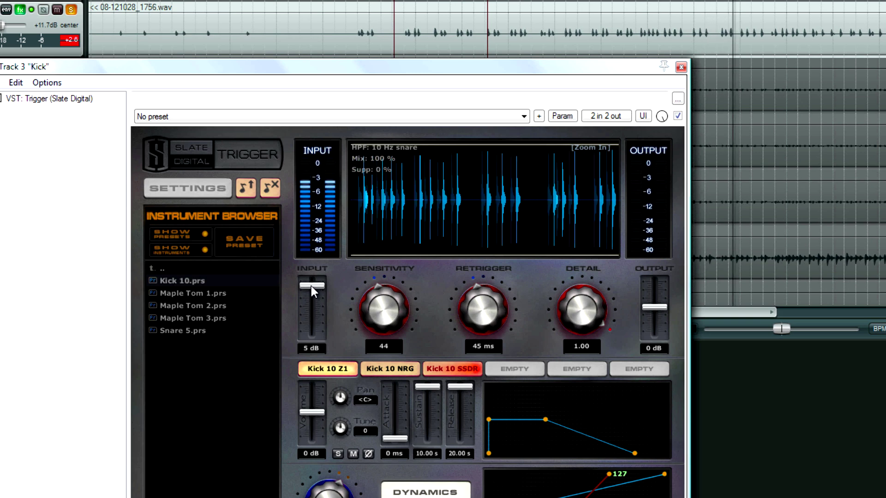
- Enlarge Trigger's waveform display and lower the Detail threshold well below 0.82 to catch the quieter kick hits
drag(579, 325, 586, 341)
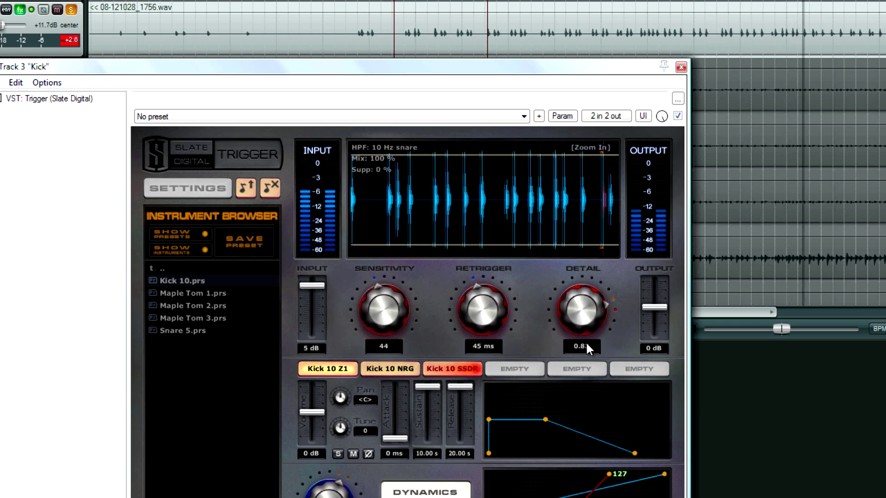
click(592, 147)
drag(574, 65, 547, 0)
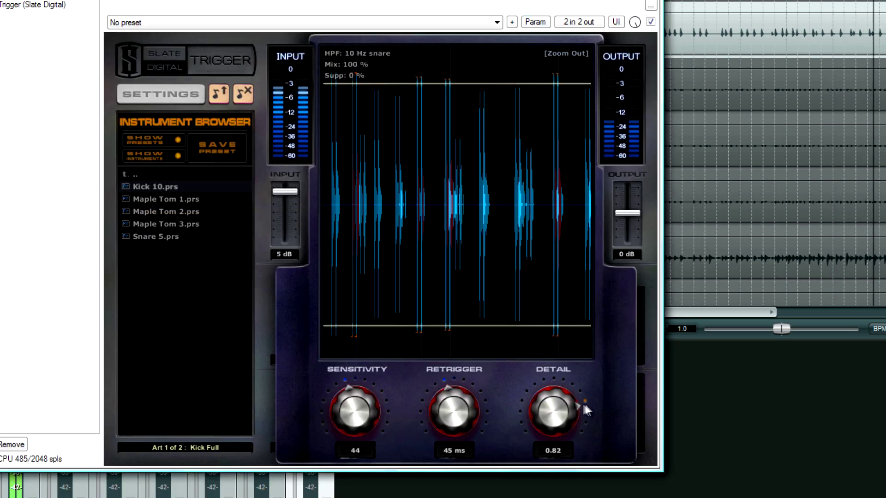
drag(558, 427, 557, 447)
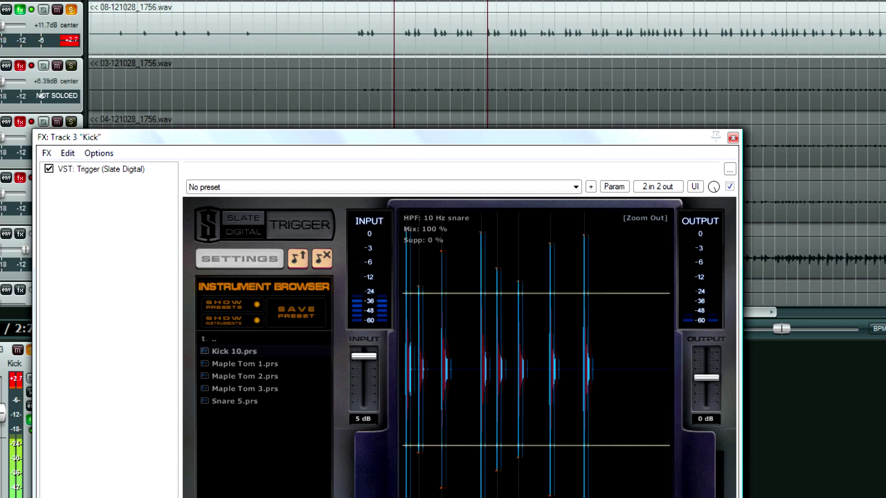
- Unsolo the Kick track and listen to the triggered kick with the whole drum kit
click(70, 9)
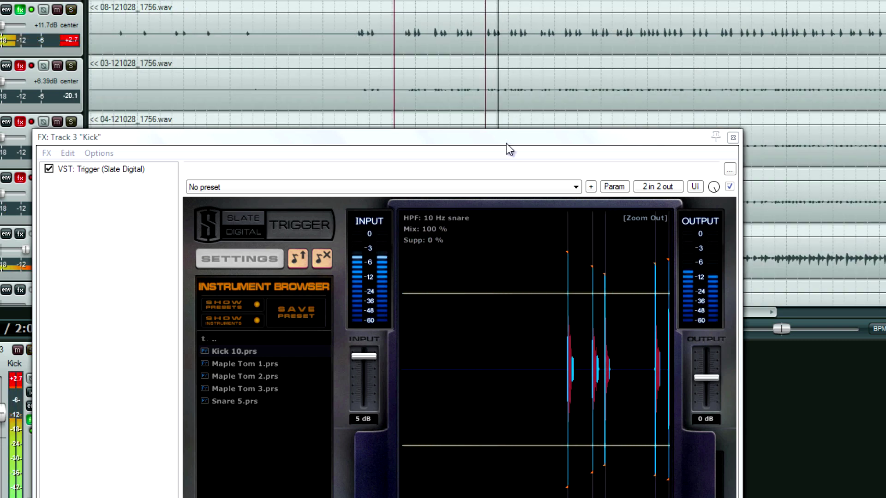
drag(506, 143, 379, 81)
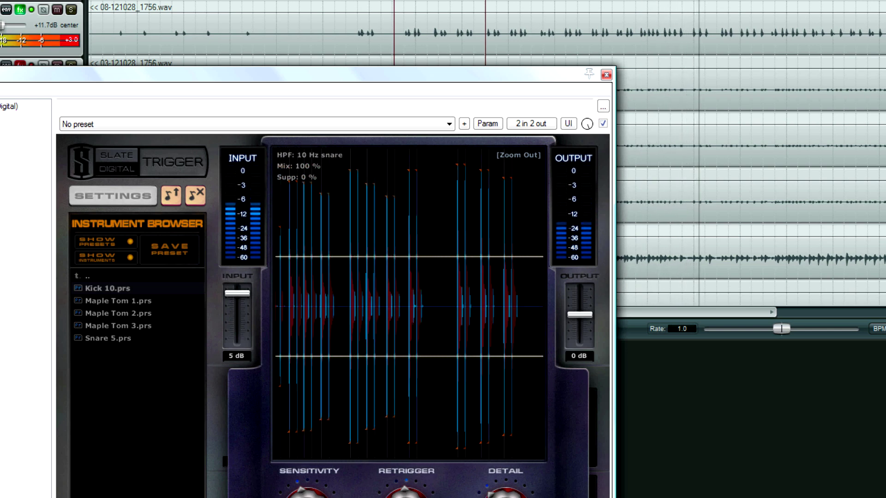
key(space)
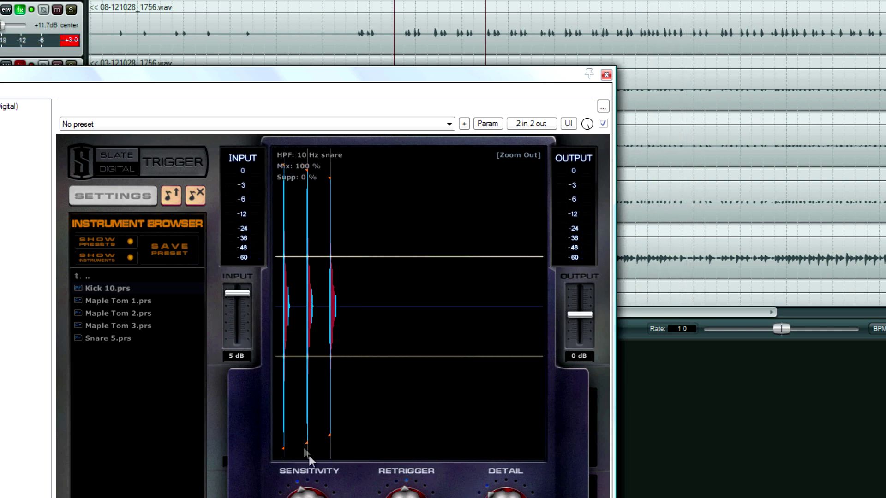
- Move the playback start to 1:57.958 and audition the triggered kick in the full drum mix
drag(343, 75, 513, 36)
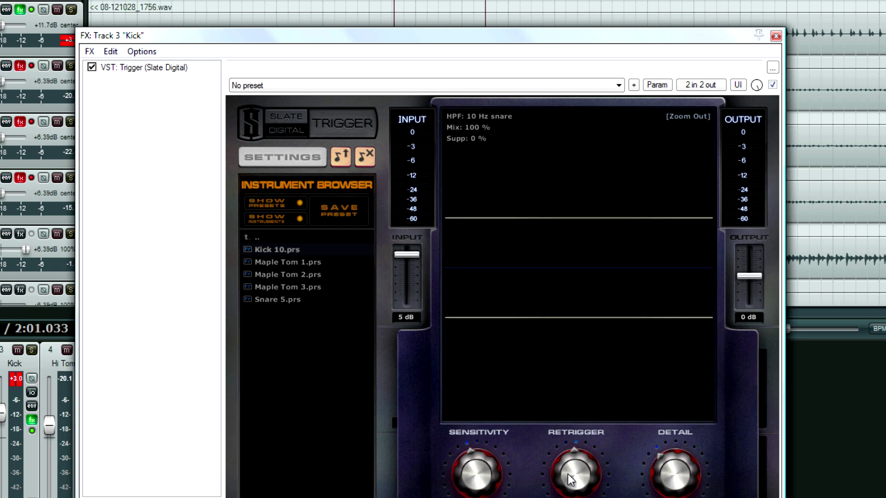
click(139, 24)
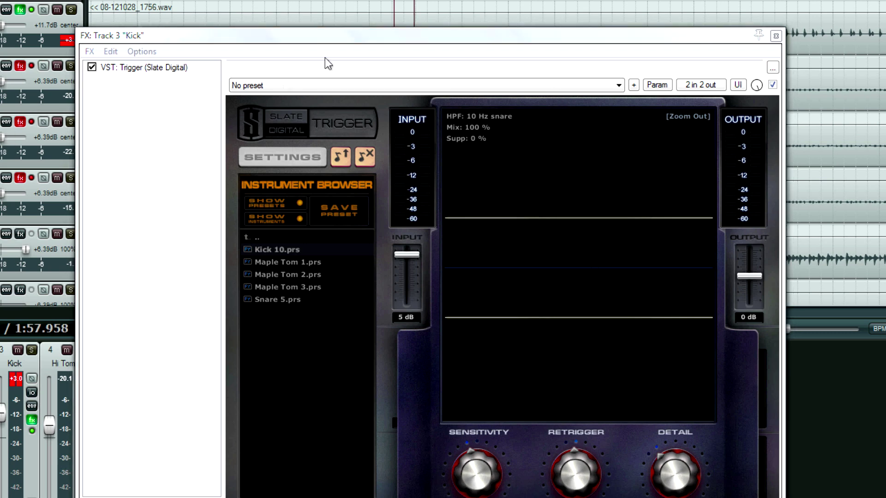
key(space)
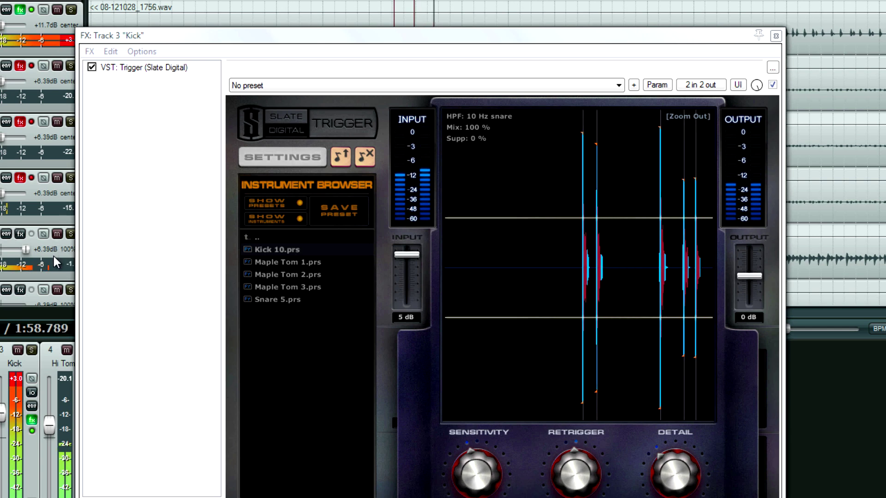
key(space)
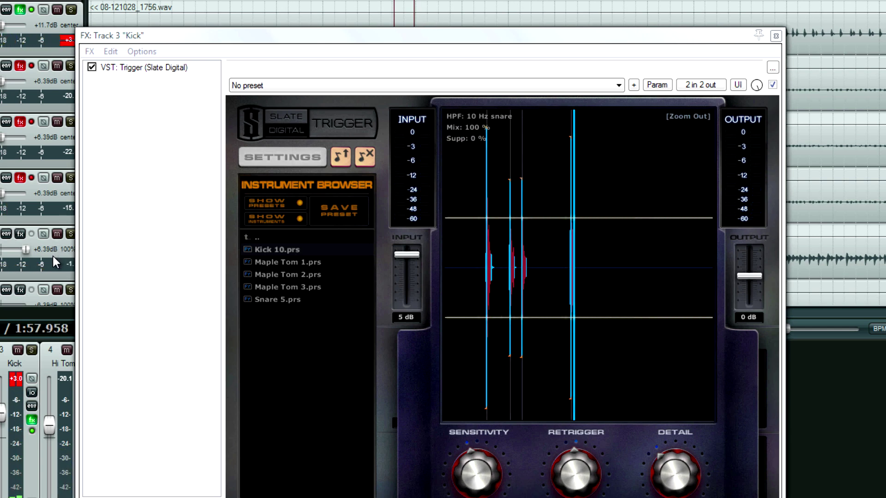
key(space)
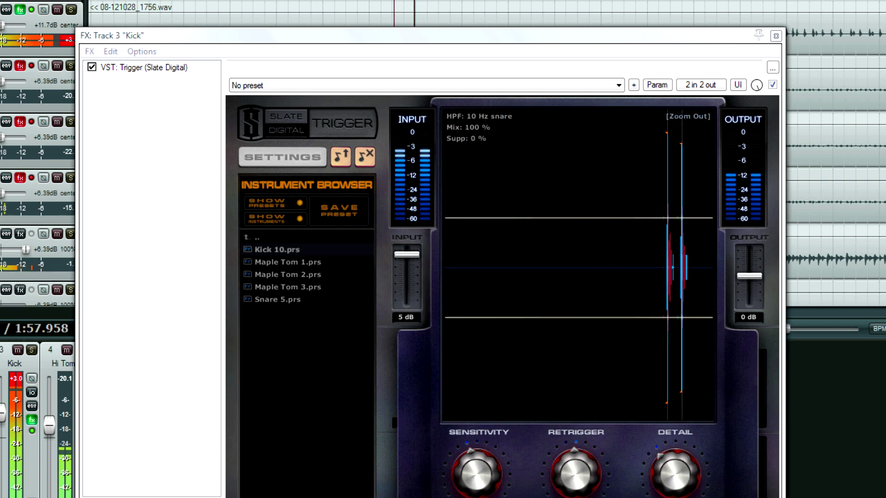